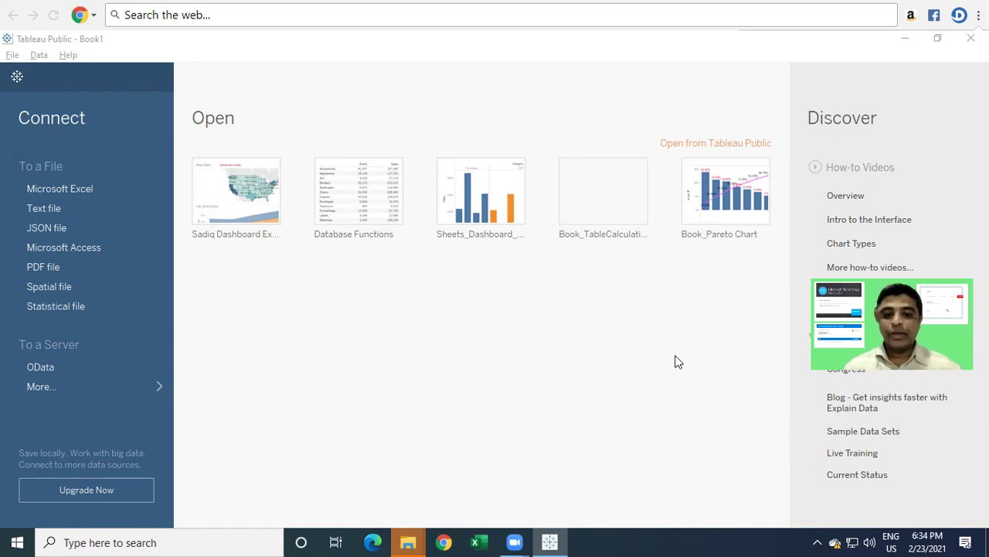
Step: Switch to File Explorer and open the Sample - Superstore CSV file in Excel
key("alt+Tab")
key("alt+Tab")
key("alt+Tab")
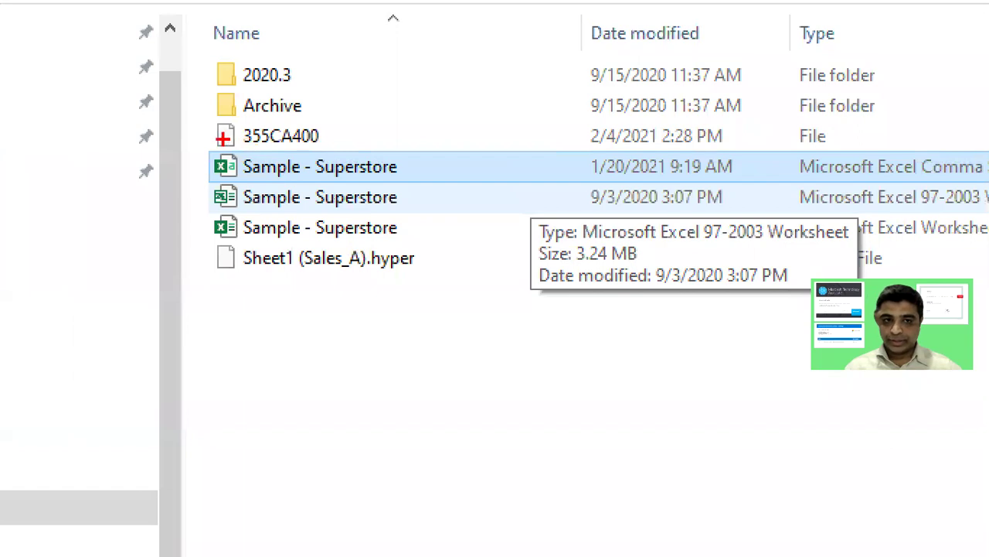
left_click_drag(211, 151, 412, 181)
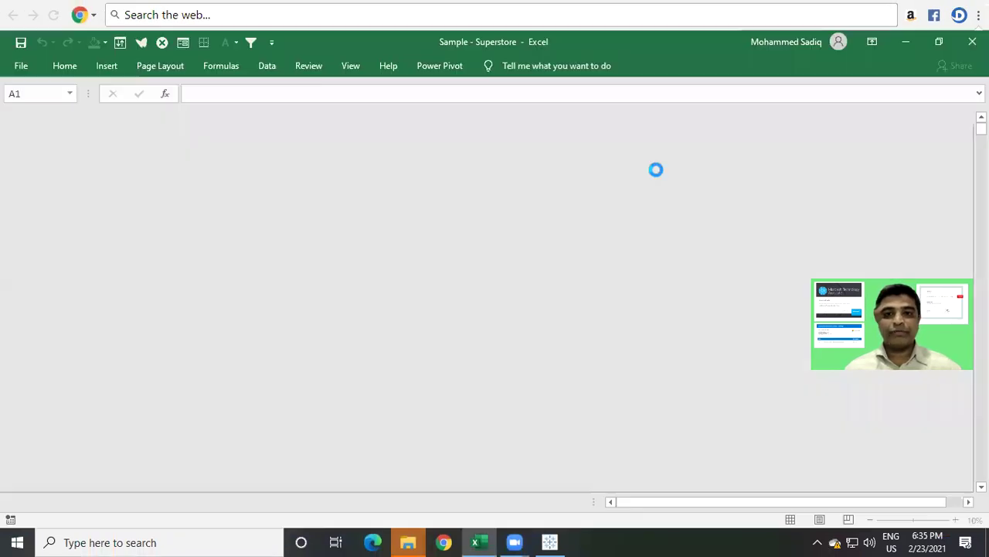
Step: Auto-fit the Order Date and Ship Date columns so their dates are fully displayed
left_click_drag(147, 116, 184, 117)
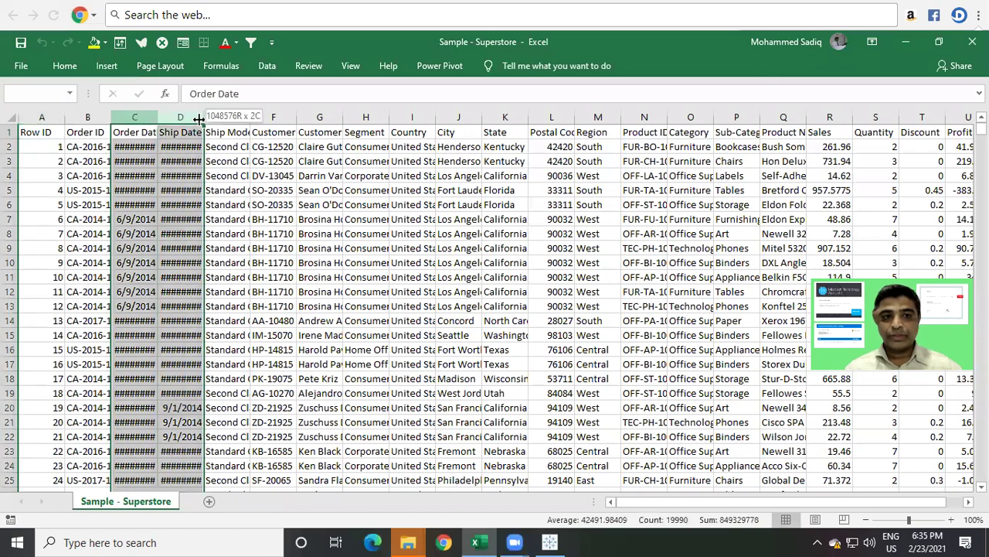
double_click(203, 117)
left_click(688, 260)
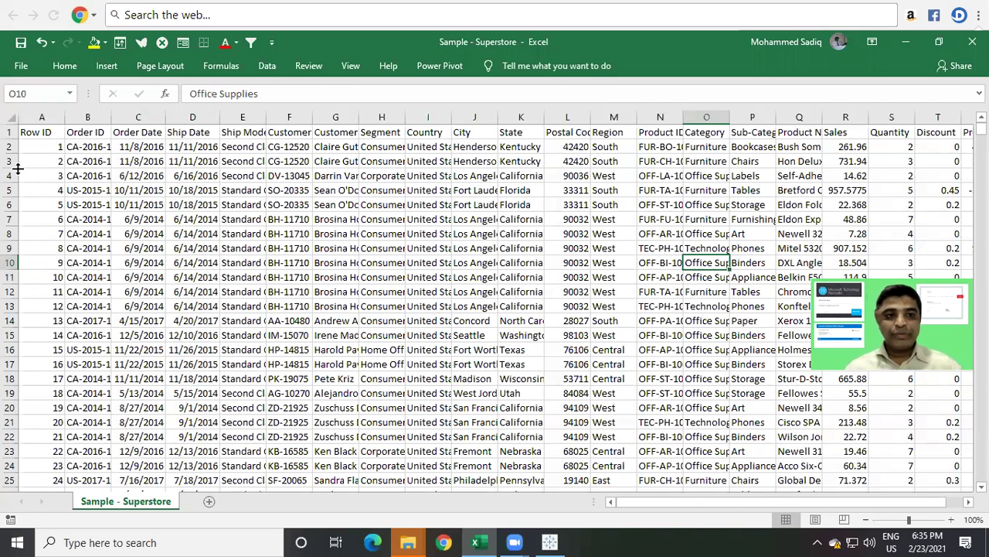
Step: Review the column headings in row 1 from Row ID across to Profit
left_click(31, 133)
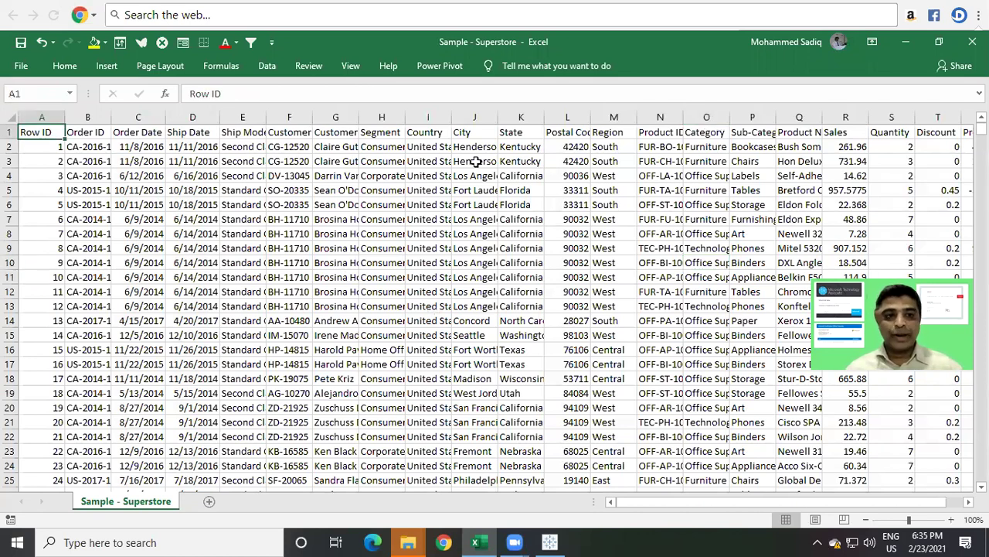
key("Right")
key("Right")
key("Right")
key("Right")
key("Right")
key("Right")
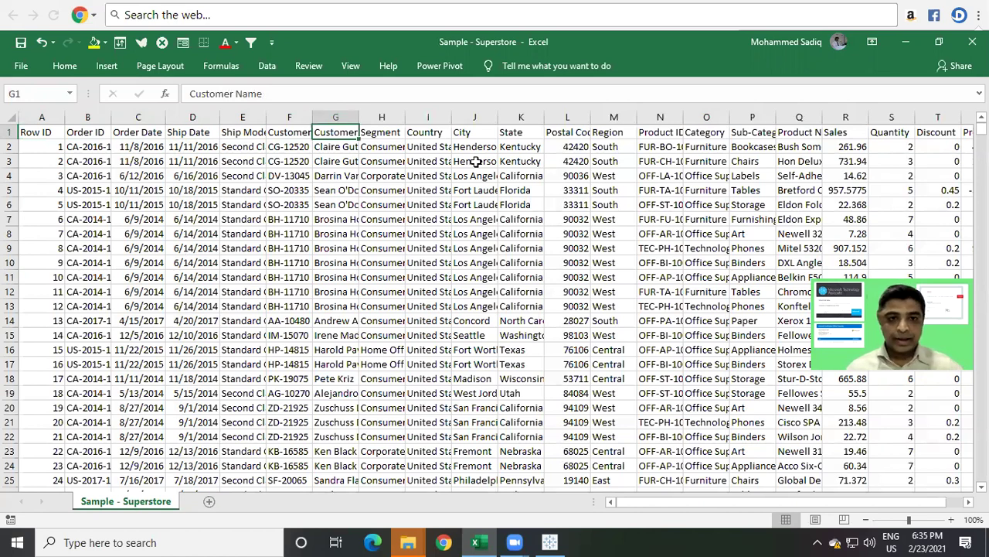
key("Right")
key("Right")
key("Right")
key("Right")
key("Right")
key("Right")
key("Right")
key("Right")
key("Right")
key("Right")
key("Right")
key("Right")
key("Right")
key("Left")
key("Left")
key("Left")
key("Left")
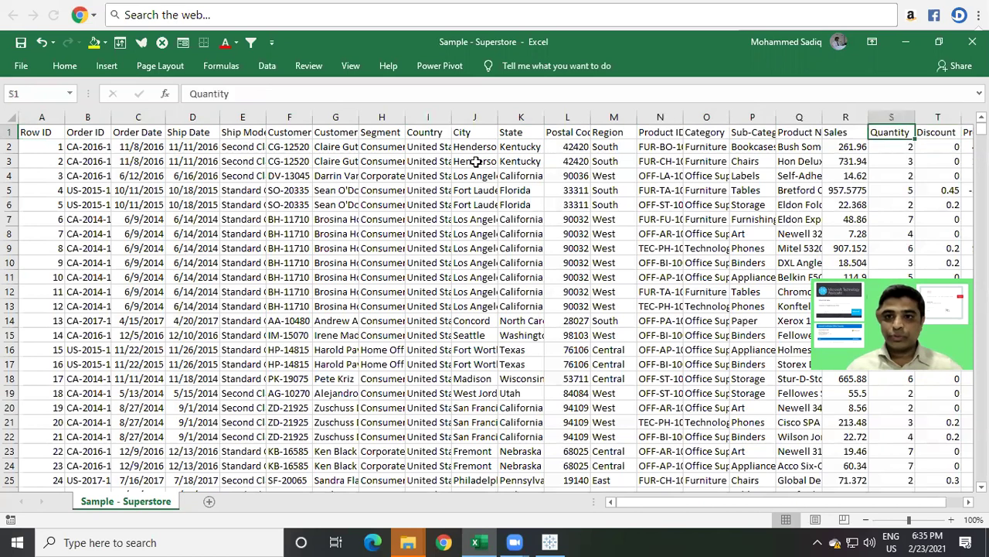
key("Left")
key("Right")
key("Left")
key("Left")
key("Left")
key("Left")
key("Left")
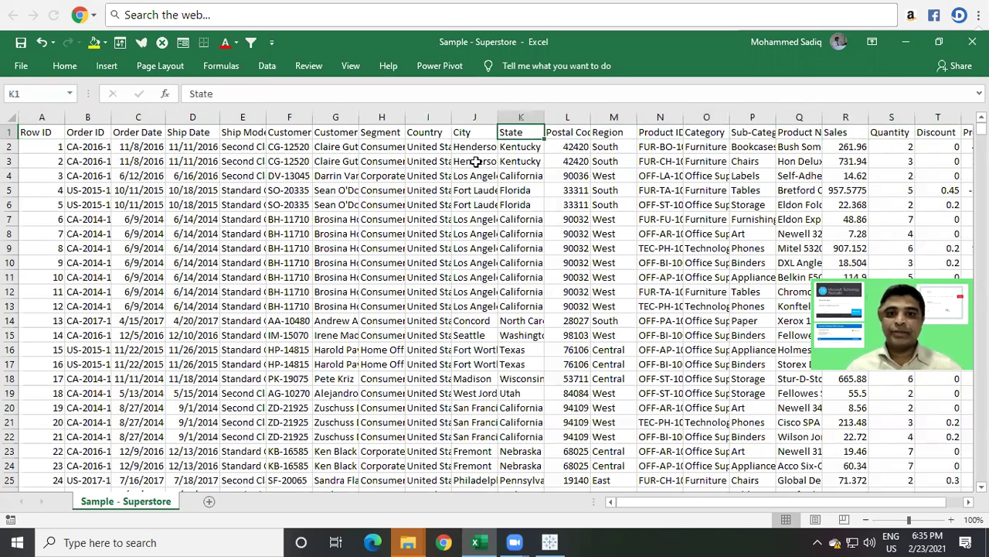
key("Left")
key("Left")
key("Left")
key("Right")
key("Right")
key("Right")
key("Right")
key("Right")
key("Right")
key("Right")
key("Right")
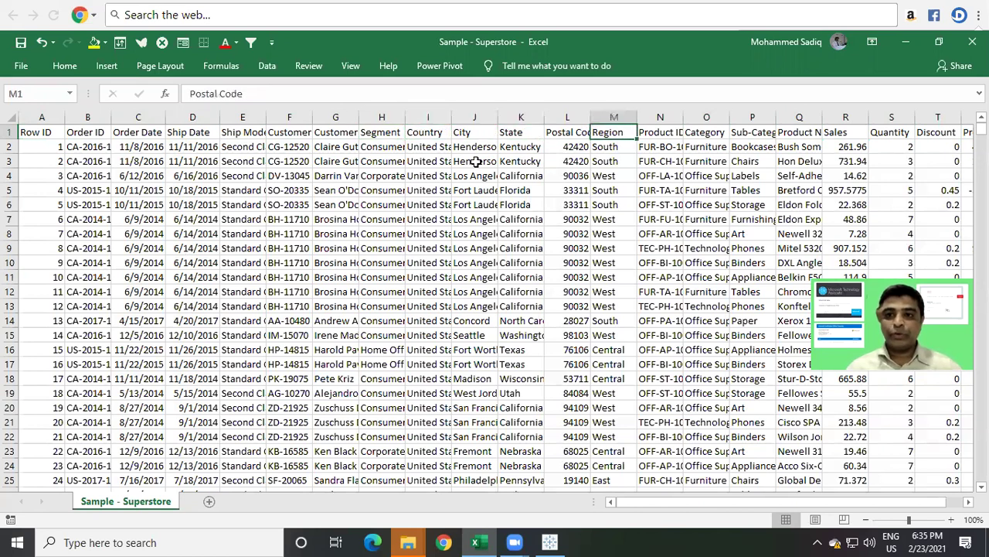
key("Right")
key("Right")
key("Right")
key("Right")
key("Right")
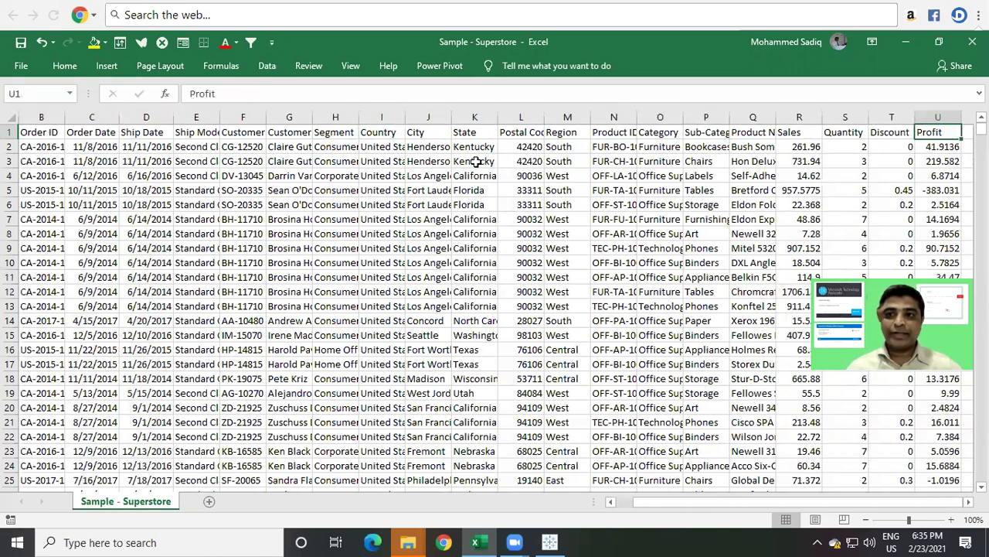
key("Left")
key("Left")
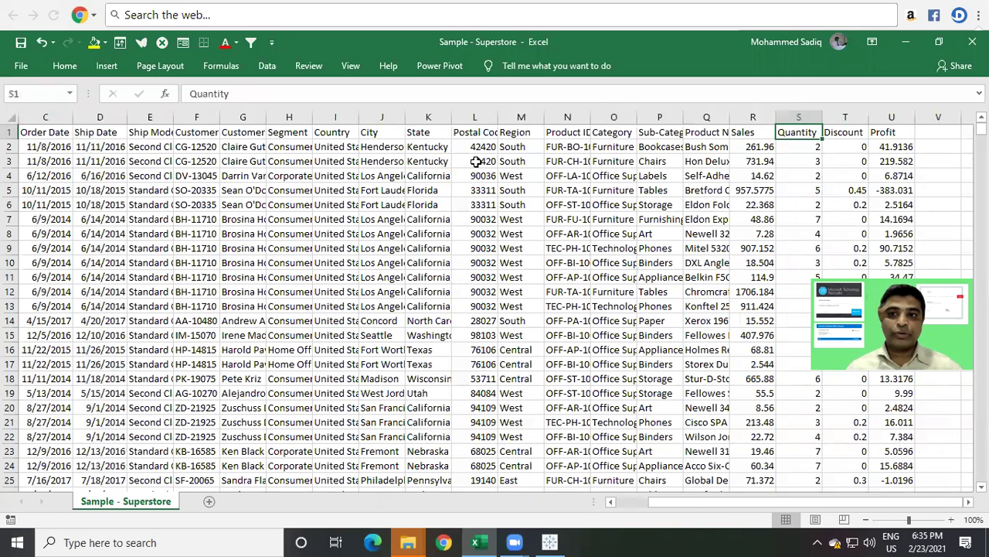
Step: Jump to the last record of the data set and check its Row ID
key("Down")
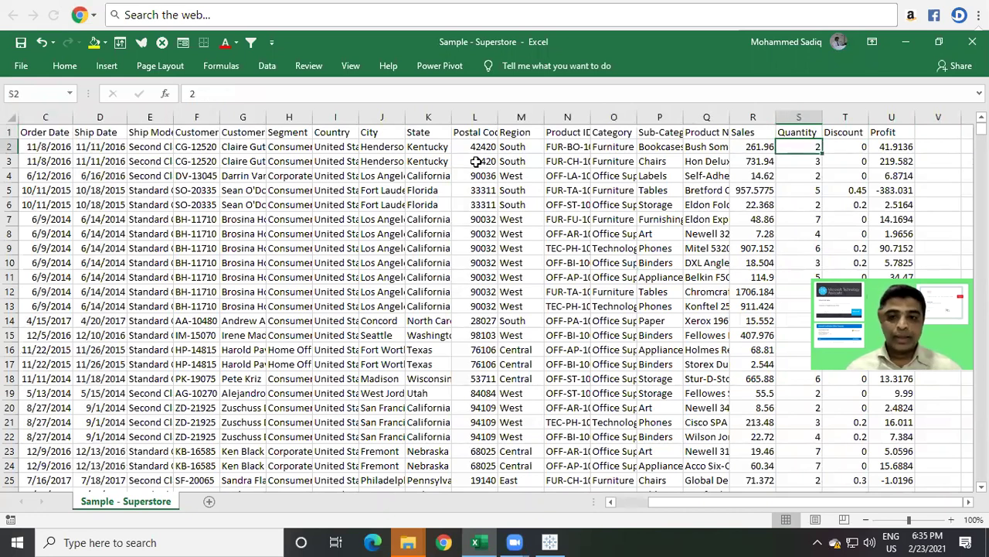
key("ctrl+Down")
key("ctrl+Left")
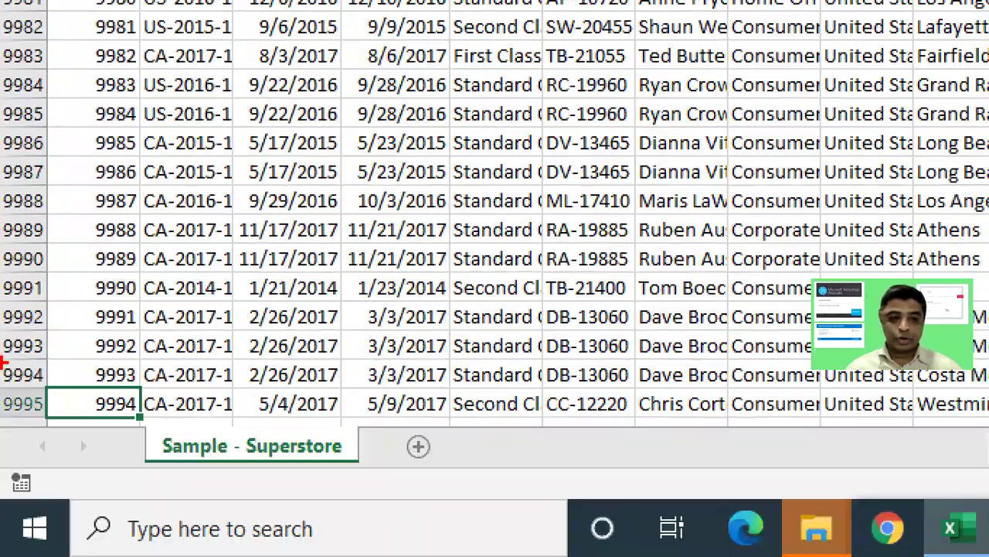
left_click_drag(3, 378, 59, 422)
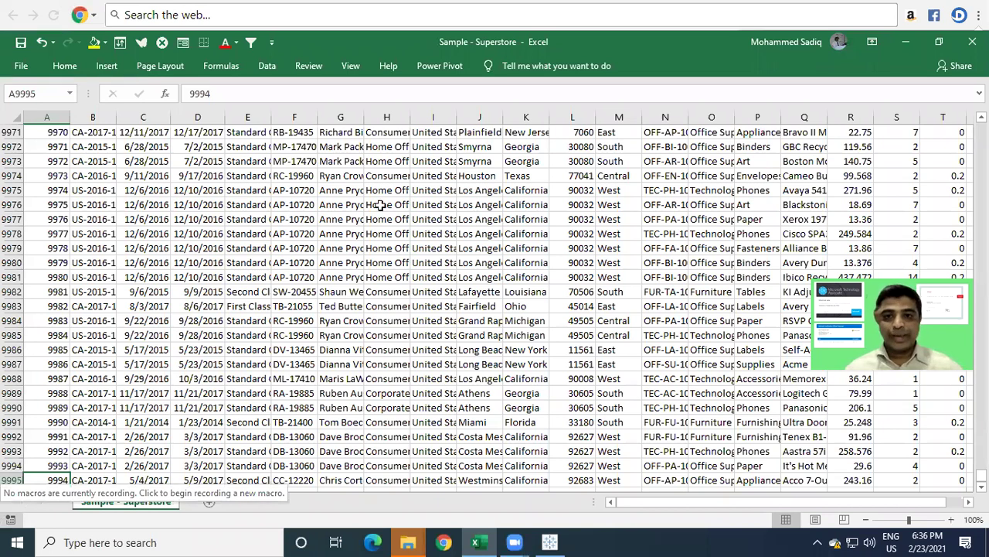
Step: Return to the start of the Region column and examine the region values in the first rows
left_click(633, 150)
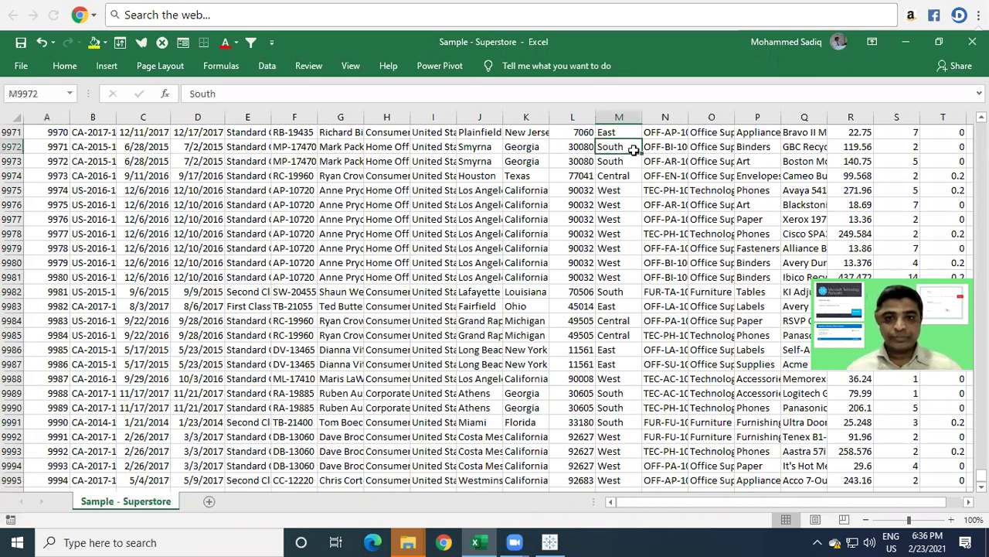
key("ctrl+Up")
key("Down")
key("Down")
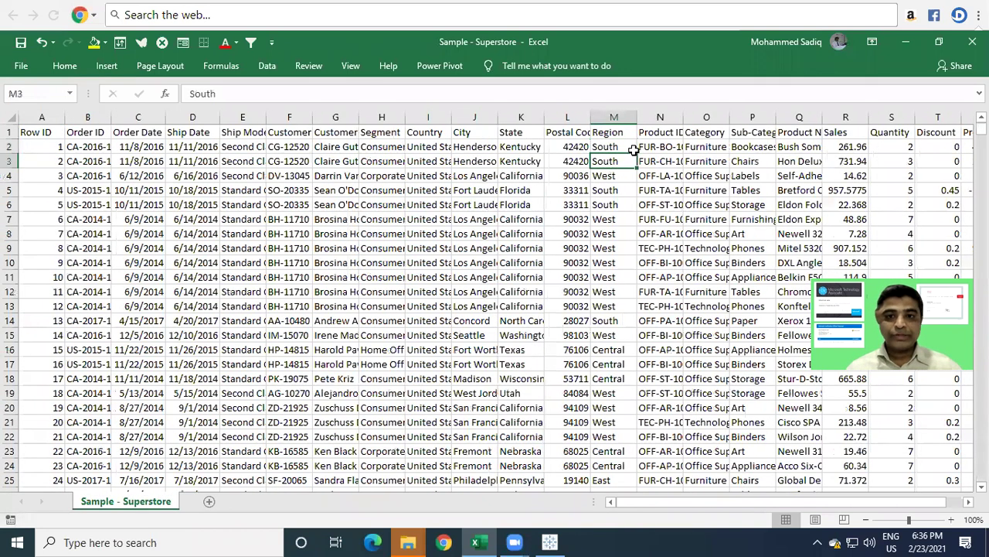
key("Down")
key("Down")
key("Down")
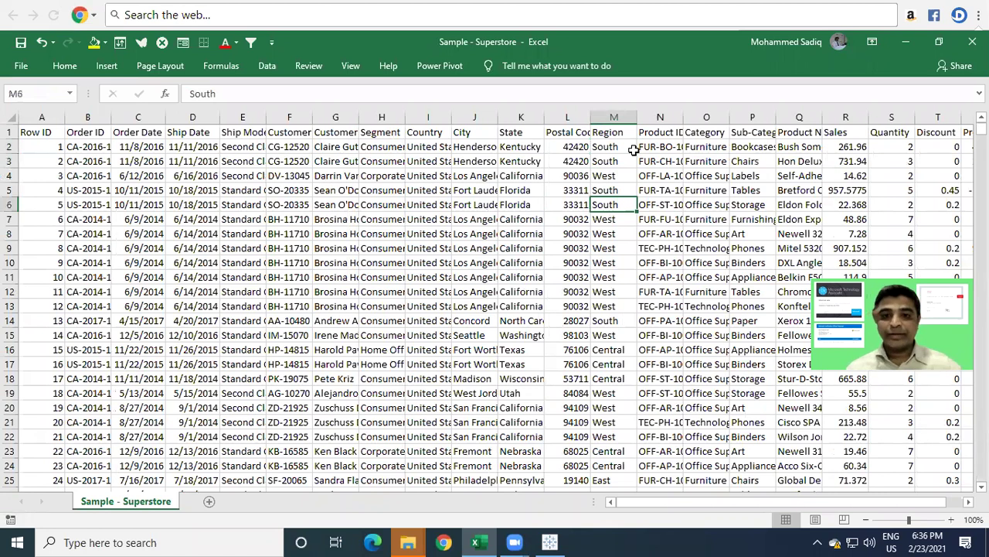
key("ctrl+Up")
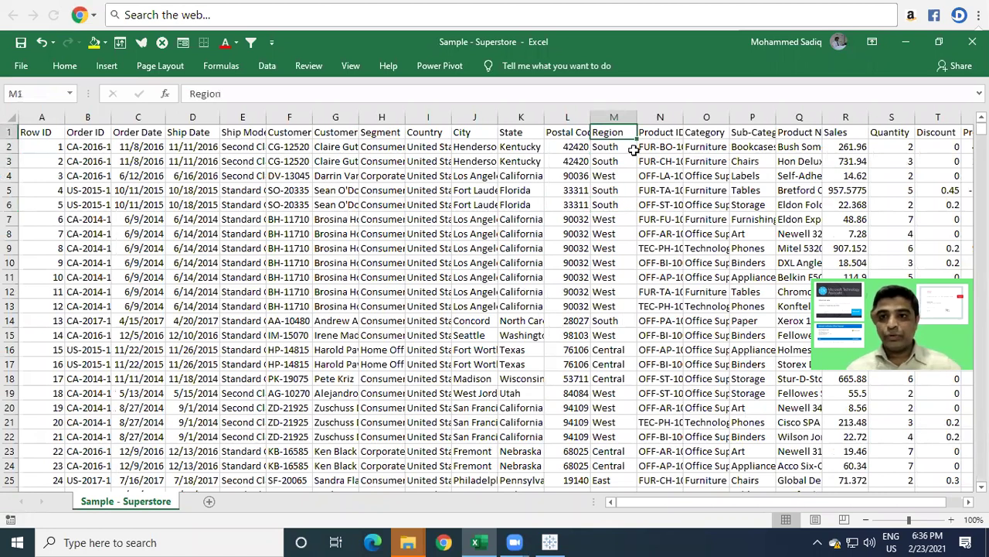
Step: Examine the first record's values from Region through the product fields to Sales
key("Down")
key("Right")
key("Right")
key("Right")
key("Right")
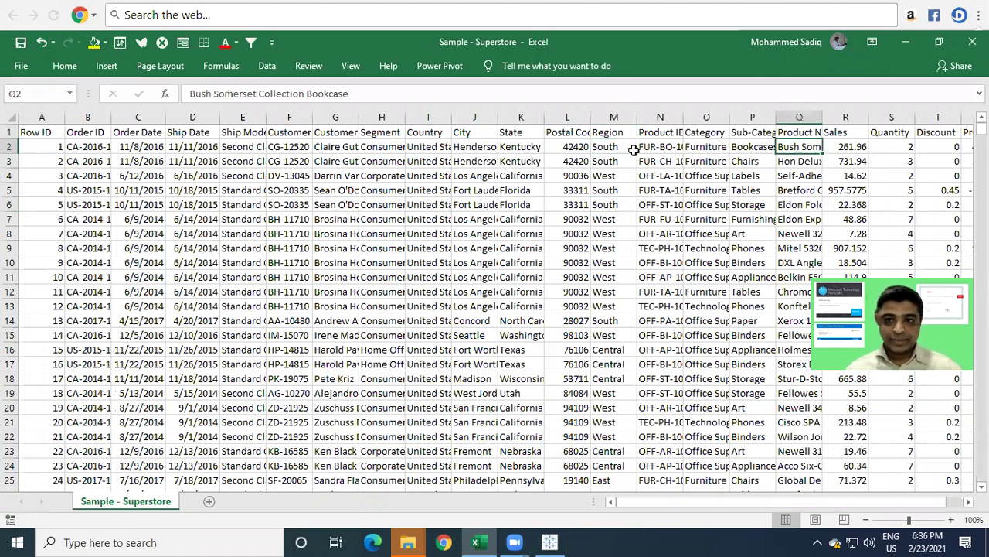
key("Right")
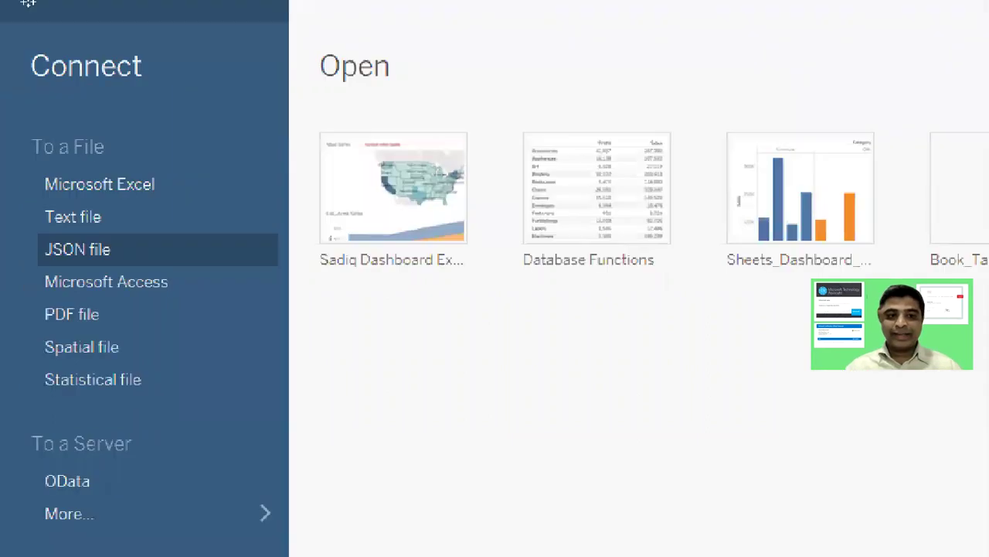
Step: Switch to Tableau Public and connect to the Sample - Superstore text file in the Datasources folder
left_click_drag(29, 197, 180, 247)
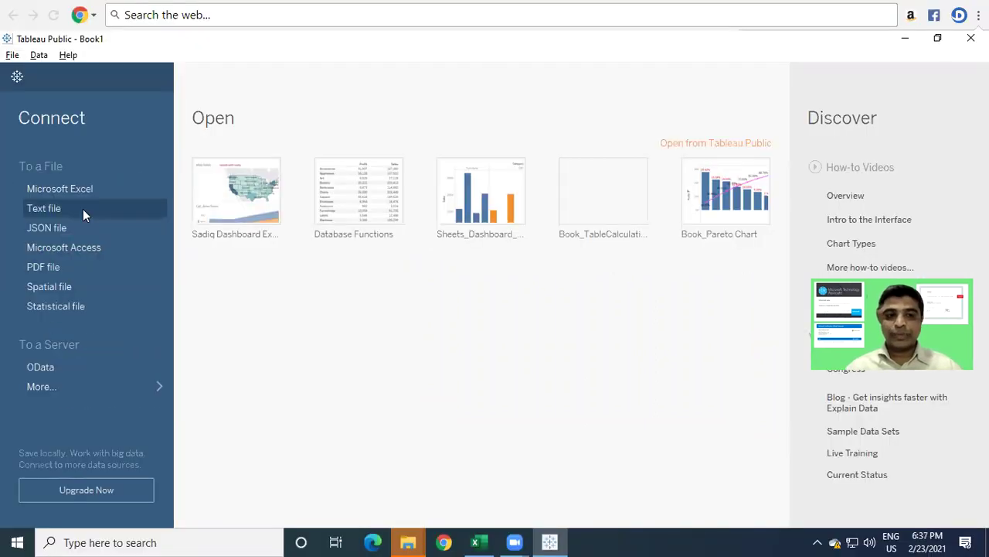
left_click(81, 207)
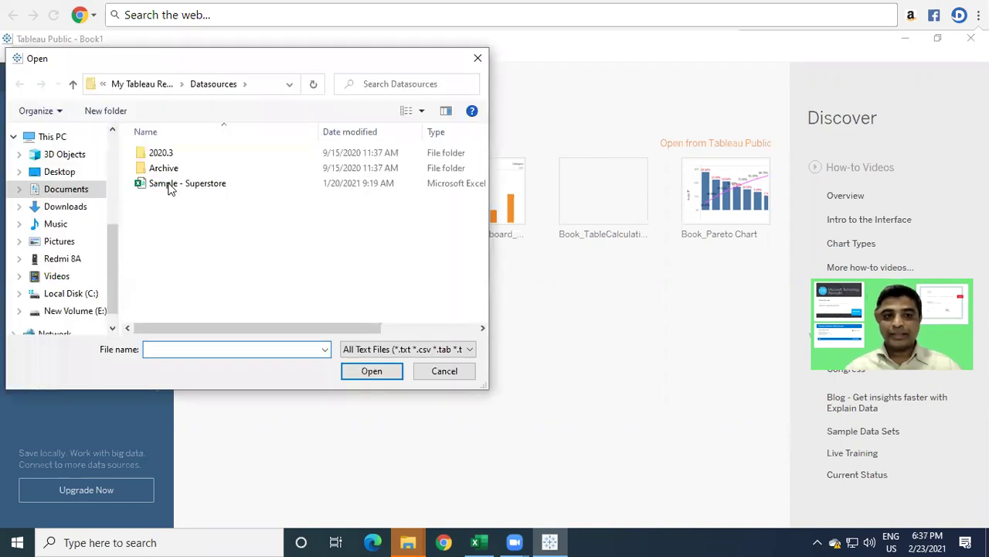
left_click(171, 184)
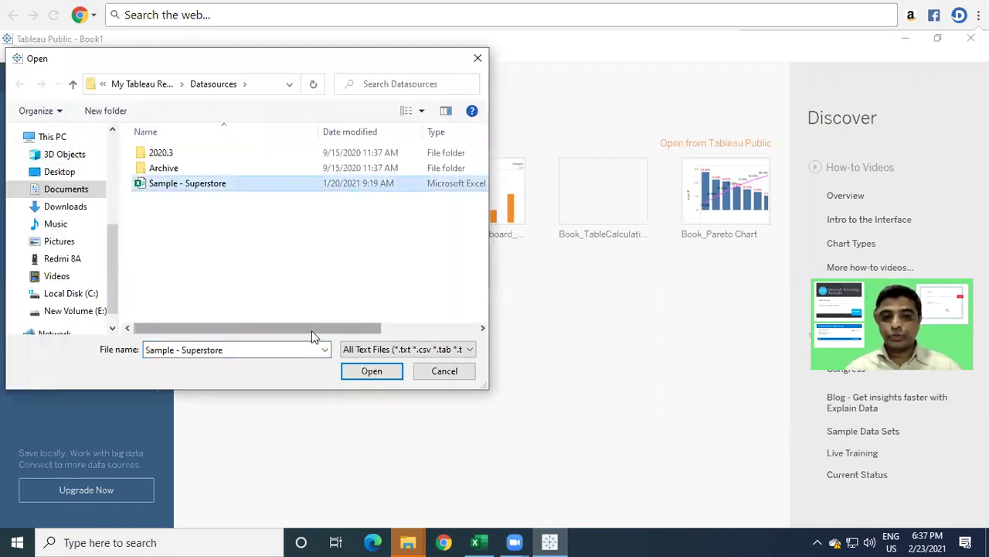
scroll(412, 332, "down", 3)
scroll(375, 340, "up", 3)
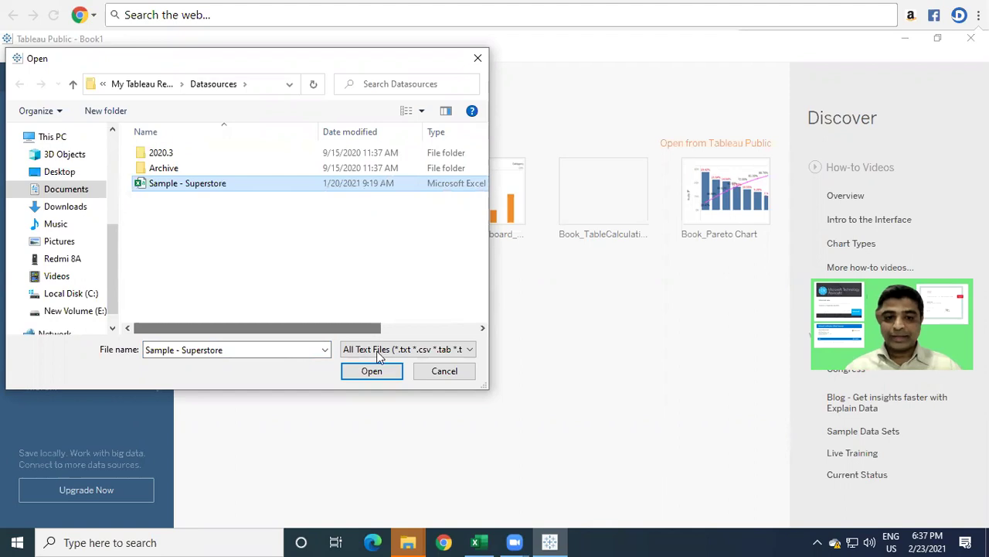
left_click(373, 373)
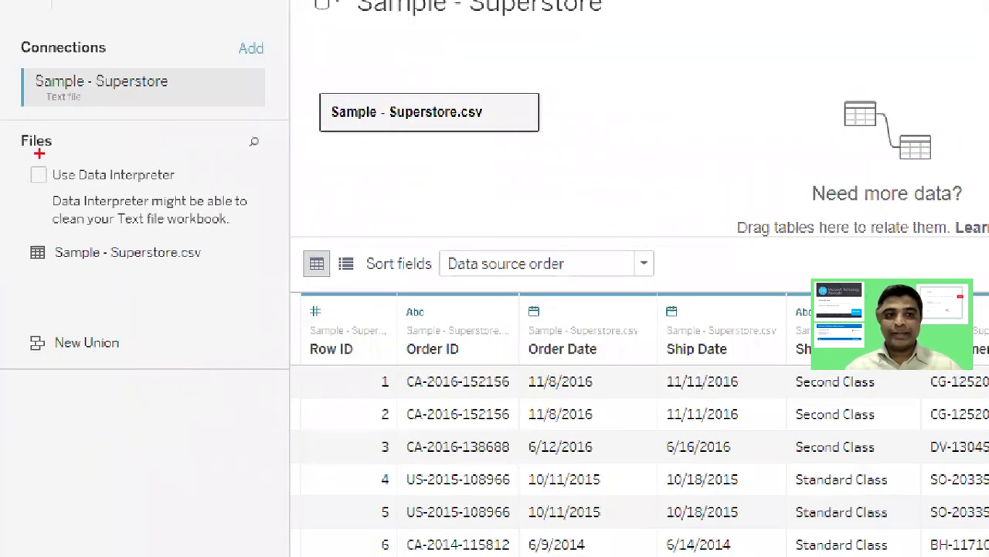
Step: Examine the Sample - Superstore connection and the Sample - Superstore.csv file listed for the data source
left_click_drag(24, 62, 218, 110)
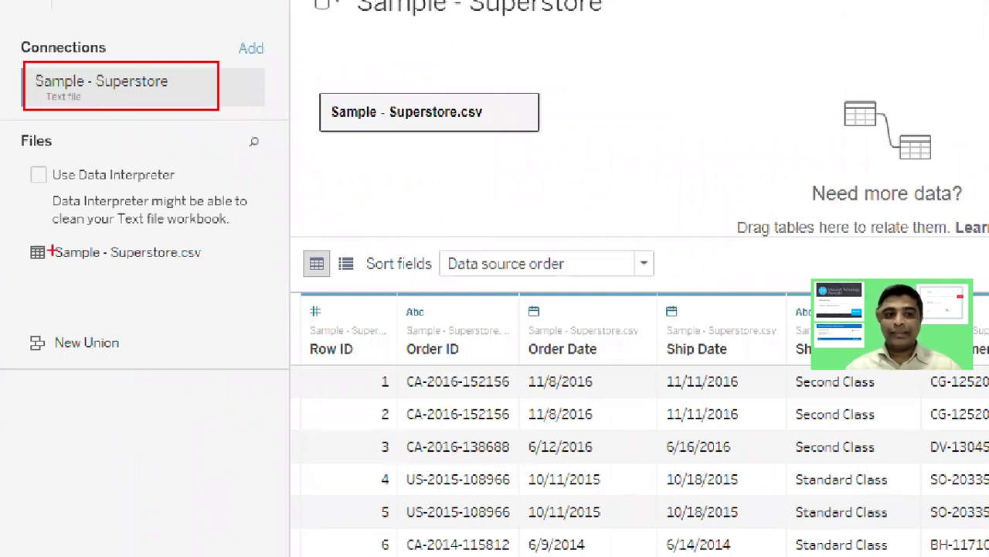
left_click_drag(53, 237, 251, 264)
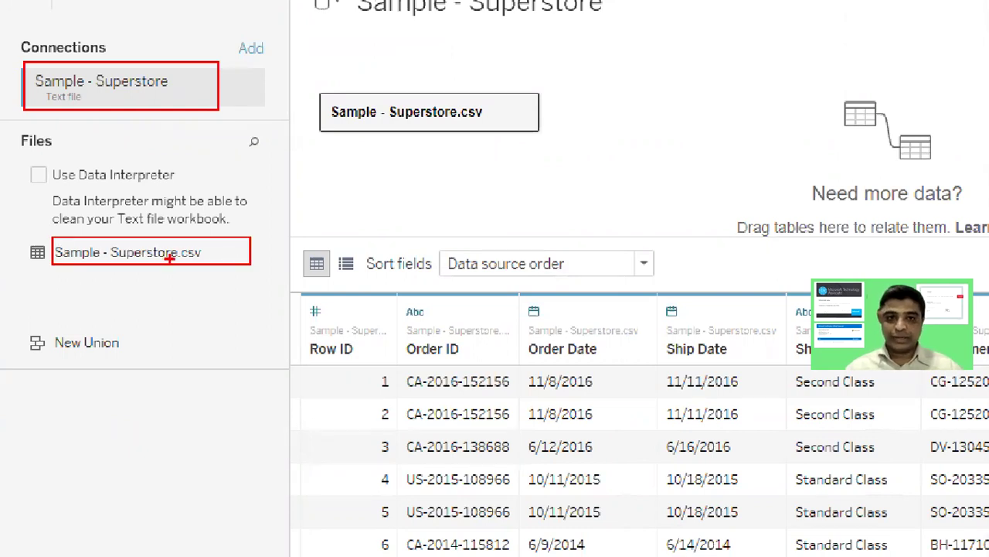
key("Escape")
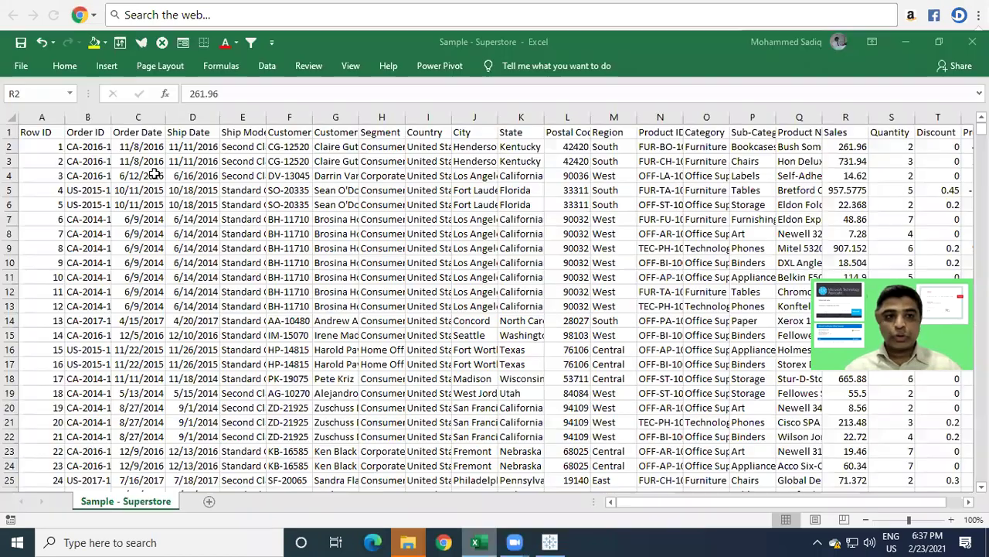
Step: Compare the column headings in the Excel sheet with the Row ID, Order ID, Order Date and Ship Date fields in Tableau Public
left_click(477, 541)
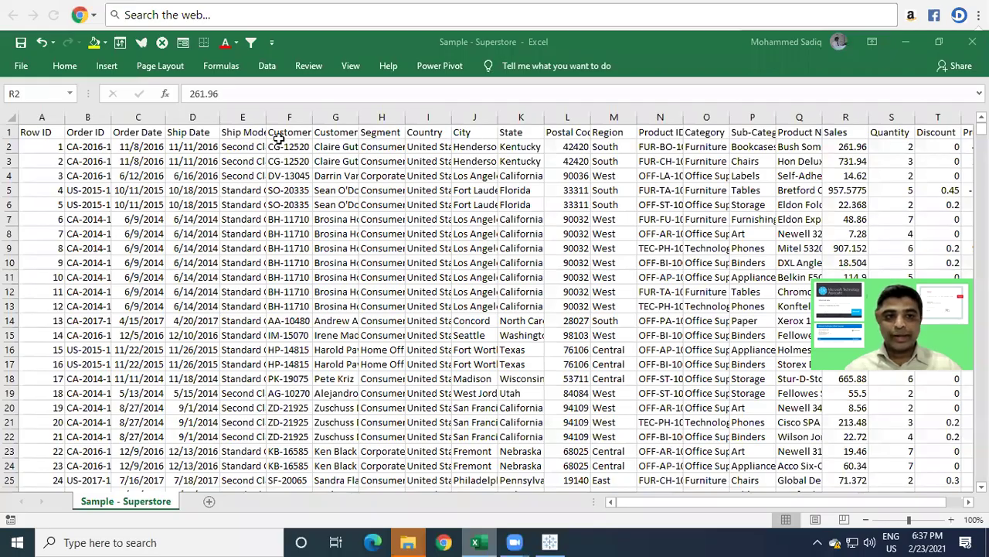
left_click(193, 132)
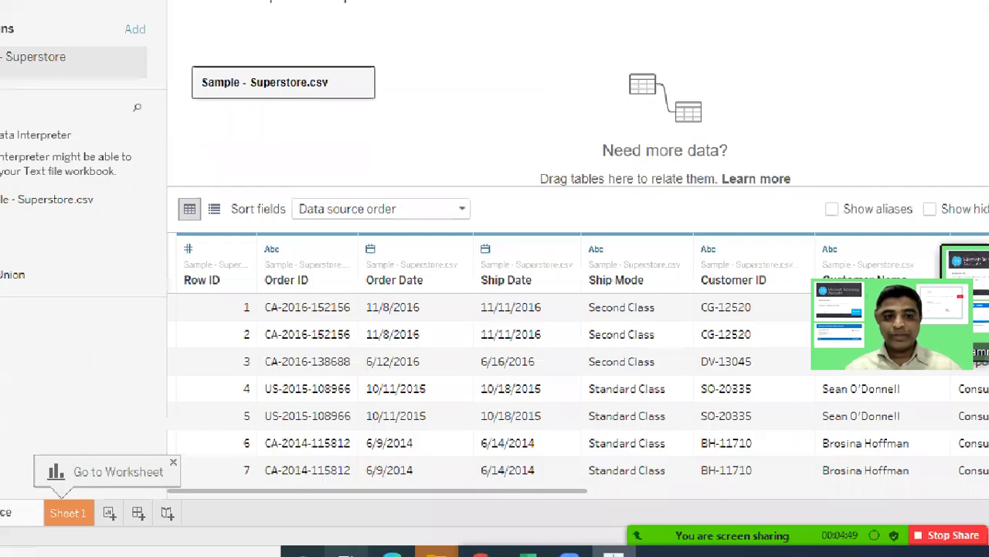
left_click_drag(320, 257, 292, 279)
left_click_drag(427, 261, 402, 272)
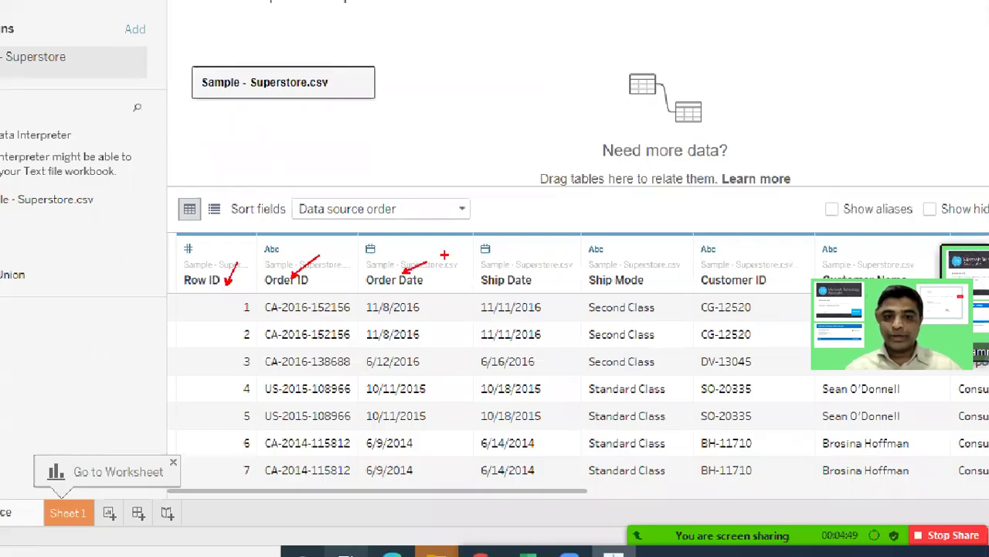
left_click_drag(539, 293, 489, 292)
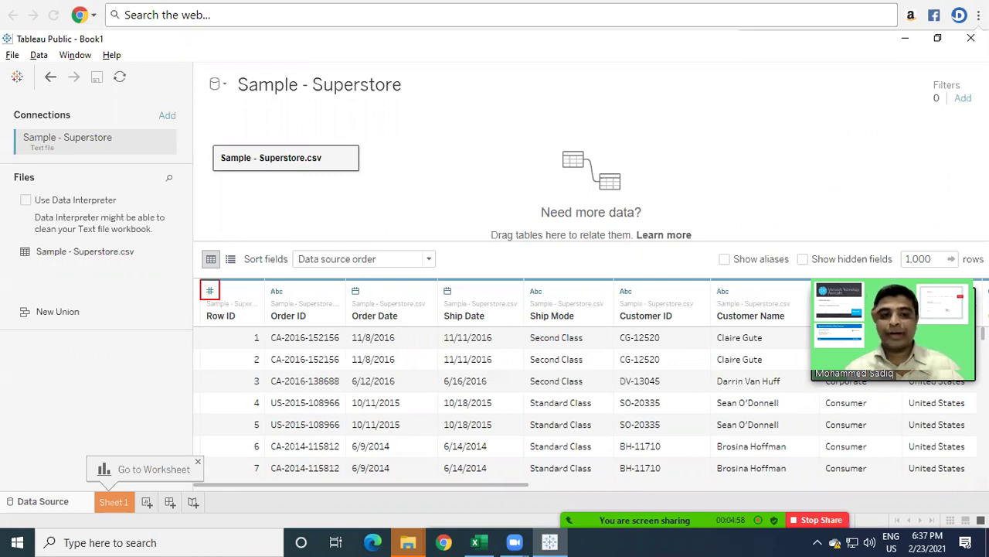
Step: Examine the data type symbols and sample values of the Row ID and Order ID fields
left_click_drag(241, 389, 241, 455)
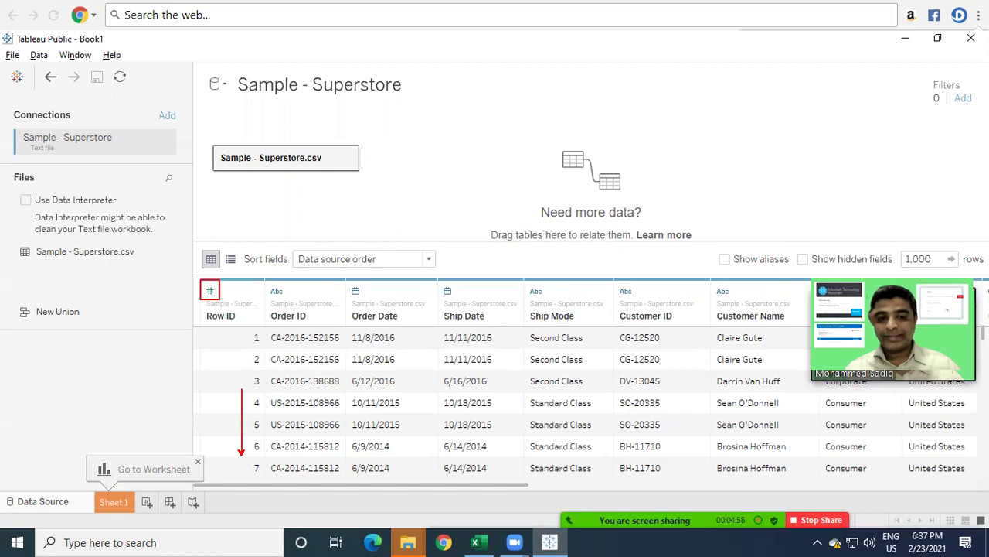
left_click_drag(241, 364, 241, 452)
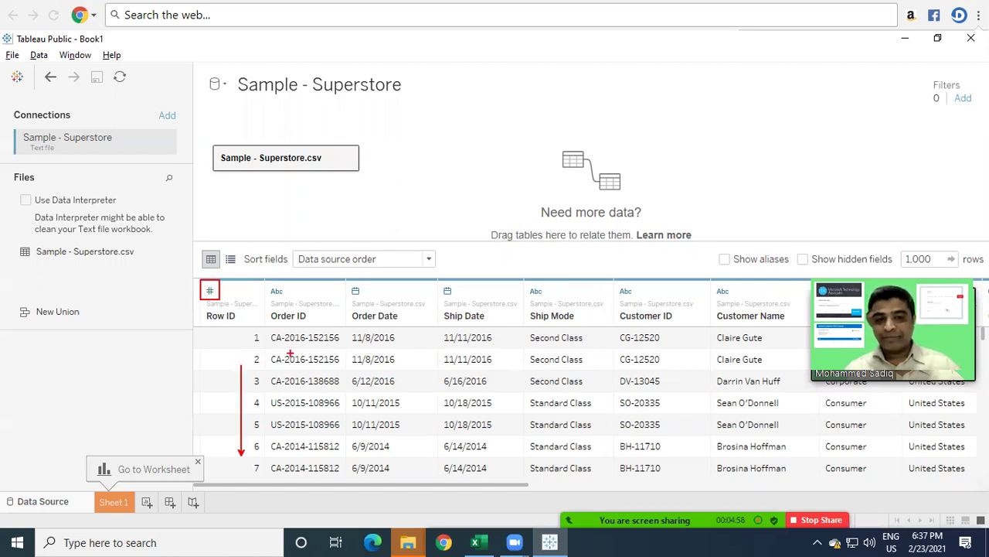
left_click_drag(279, 349, 294, 349)
left_click_drag(269, 283, 289, 302)
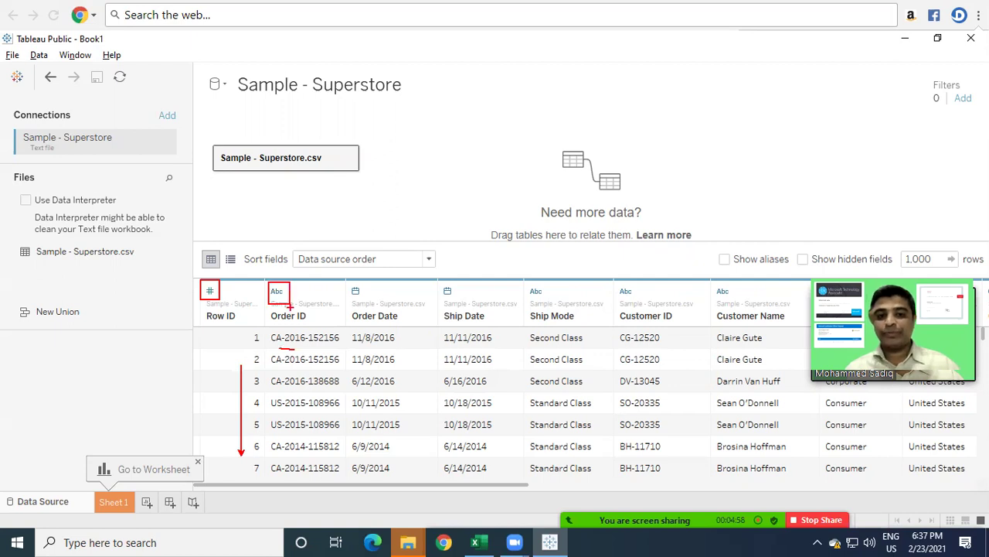
Step: Examine the data type symbols from Order Date through Postal Code and the data type options available for Customer ID
left_click_drag(362, 349, 379, 349)
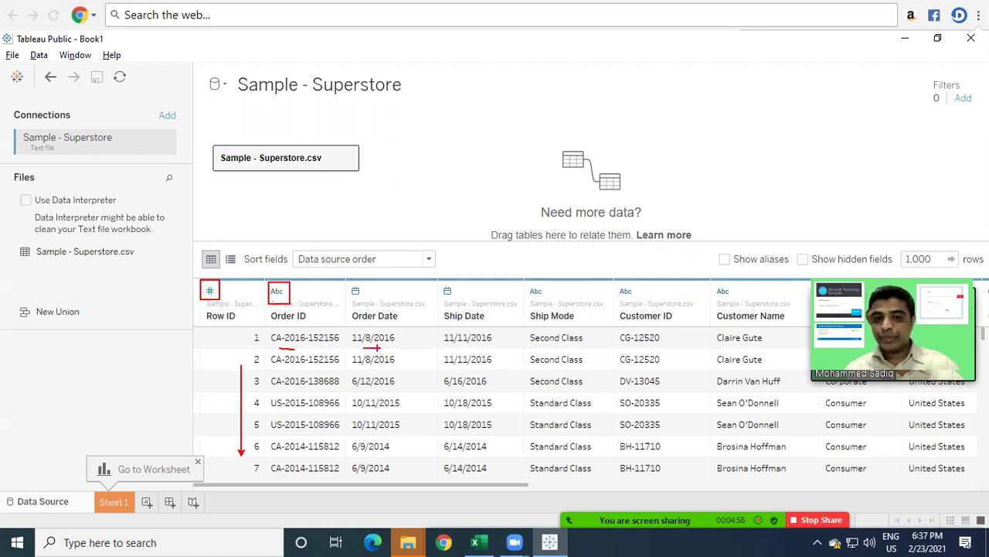
left_click_drag(348, 284, 363, 298)
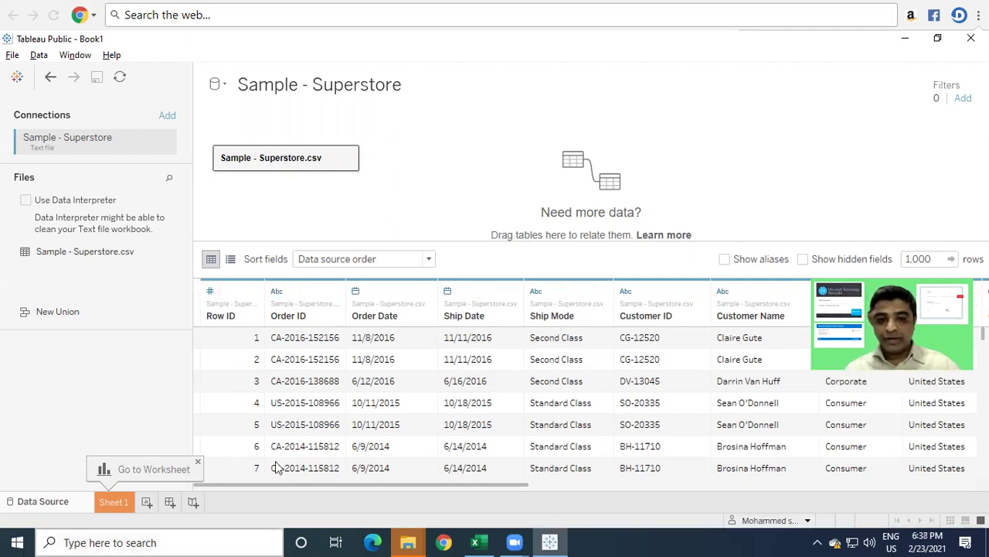
left_click_drag(272, 487, 473, 487)
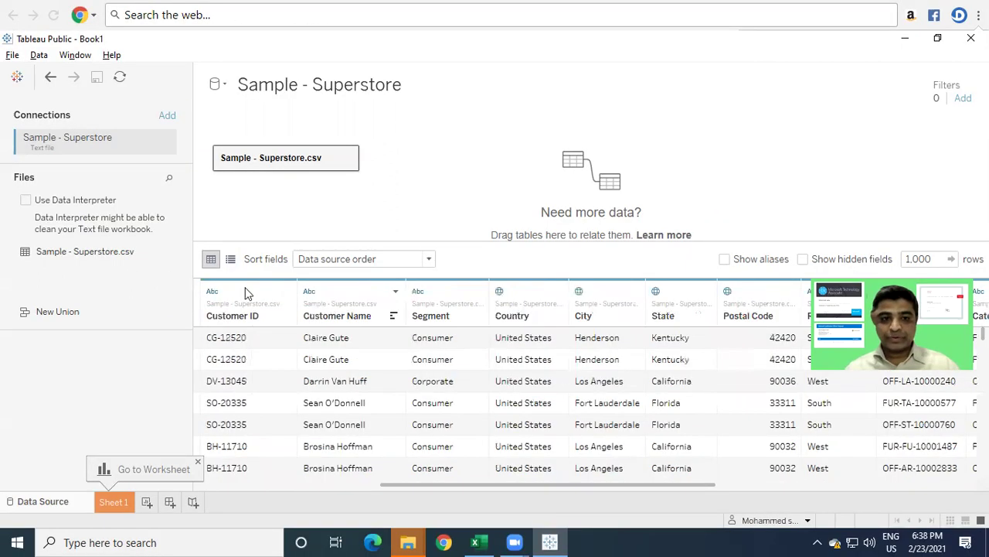
left_click(215, 293)
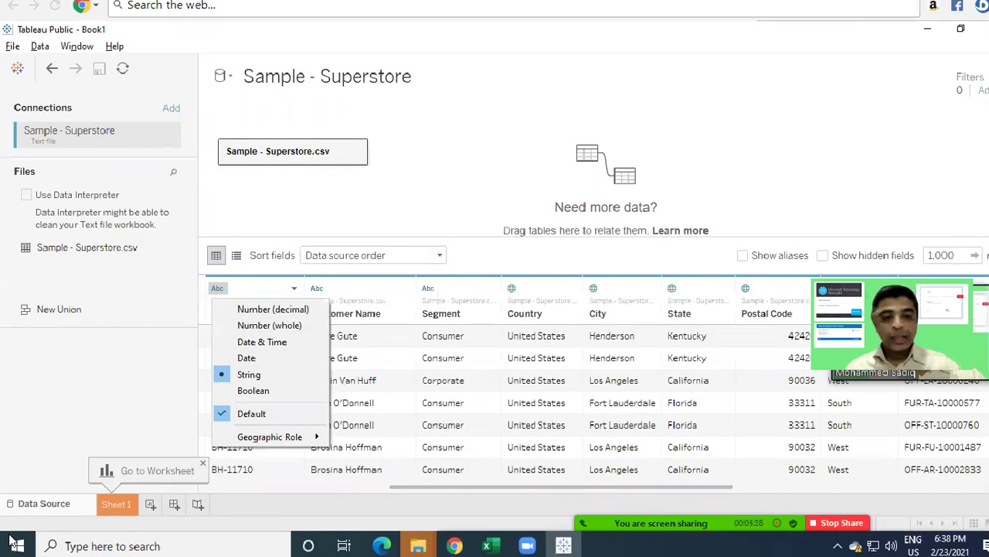
key("Escape")
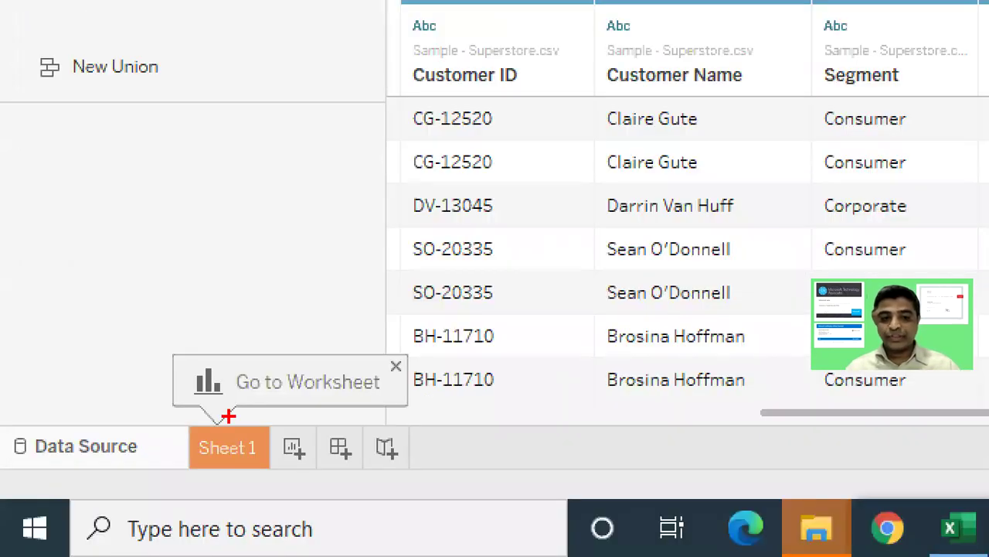
Step: Go to the Sheet 1 worksheet, copying the Tableau data engine error message and dismissing its dialog
left_click_drag(228, 416, 269, 370)
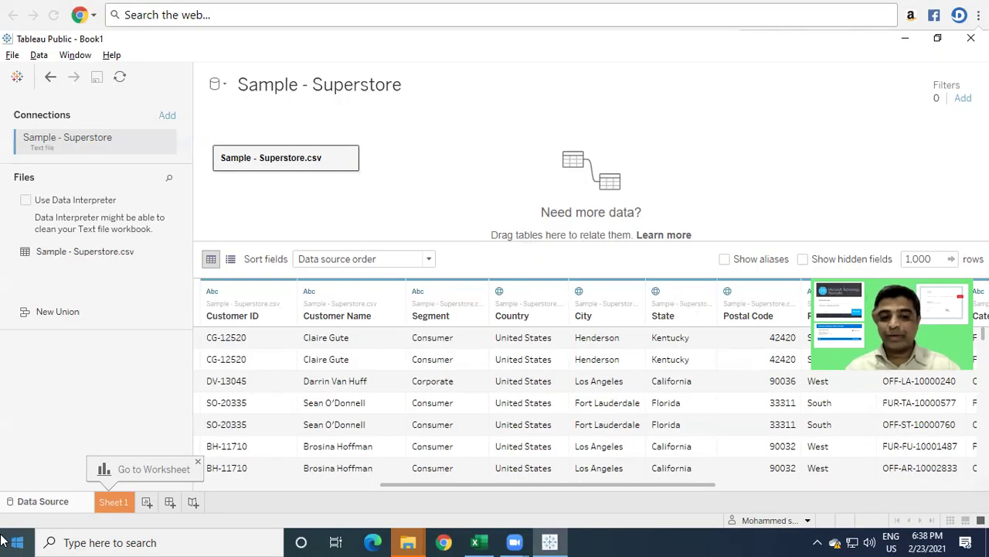
left_click(109, 503)
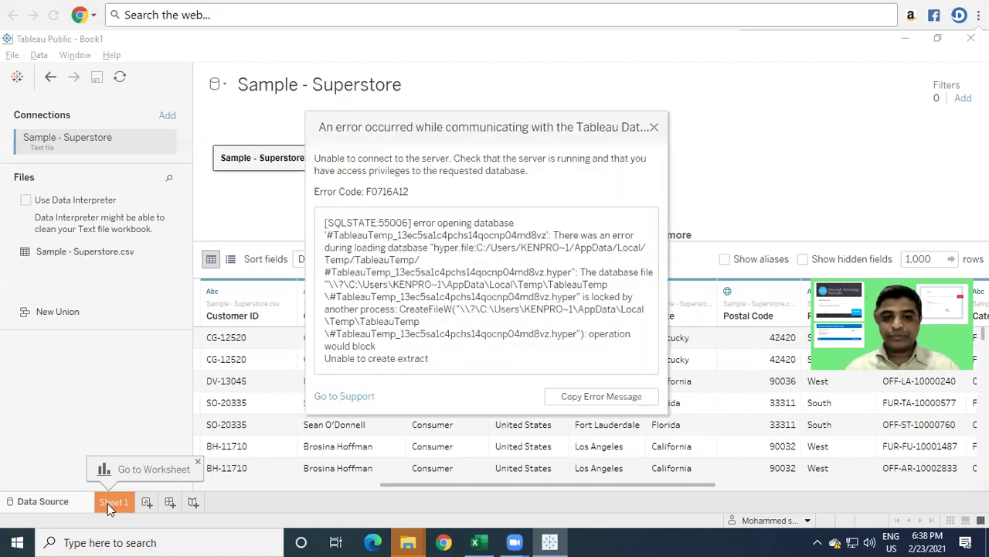
left_click(564, 397)
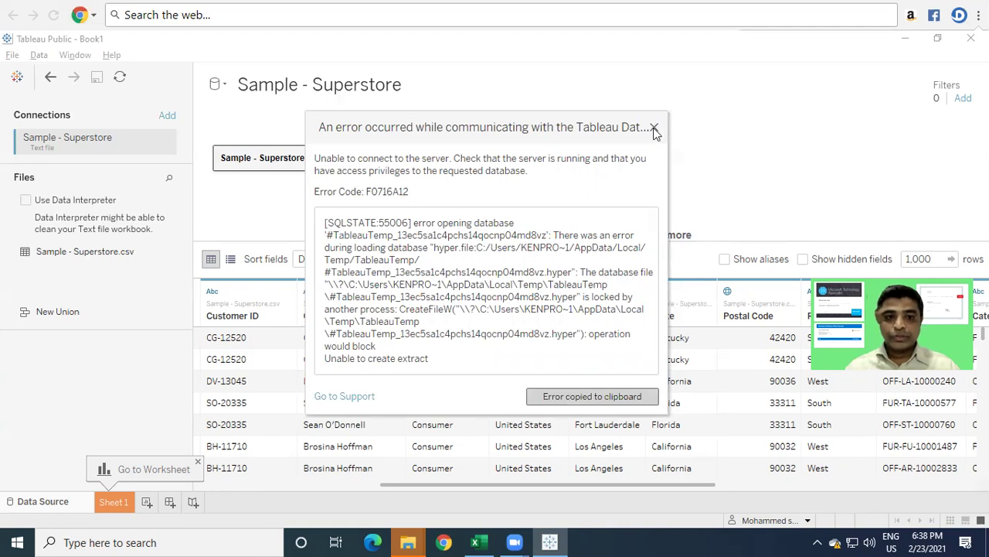
key("Escape")
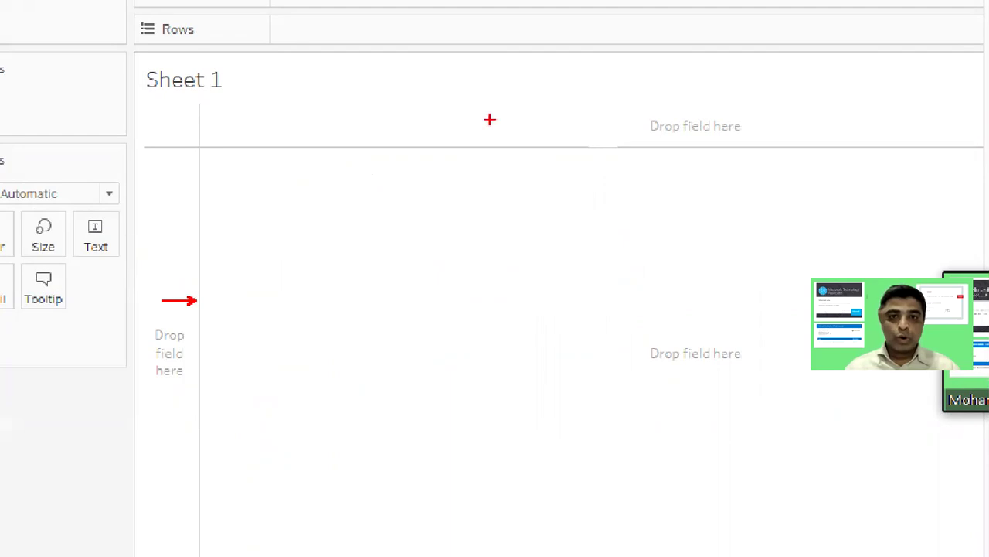
Step: Examine the row, column and central drop areas of the empty Sheet 1 view
left_click_drag(525, 68, 526, 127)
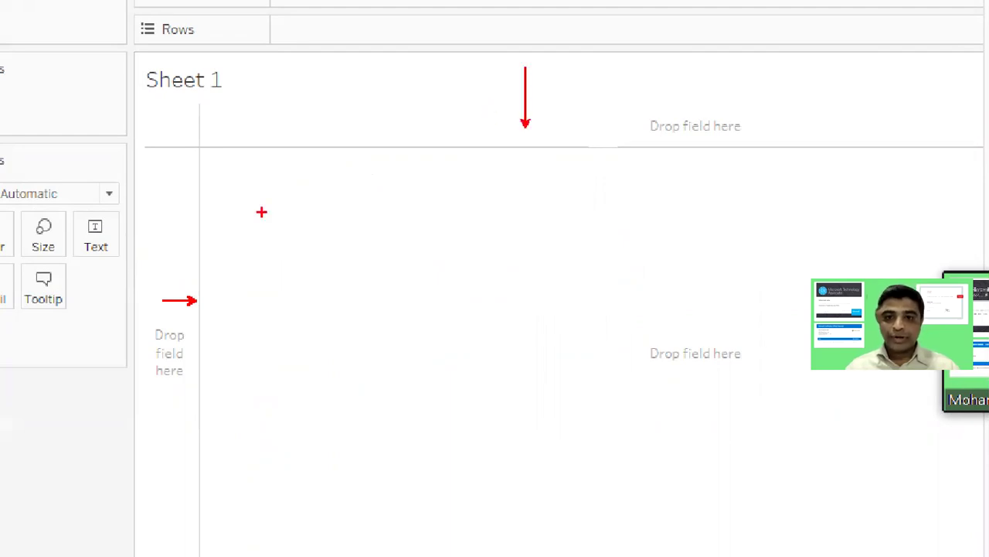
left_click_drag(273, 217, 387, 279)
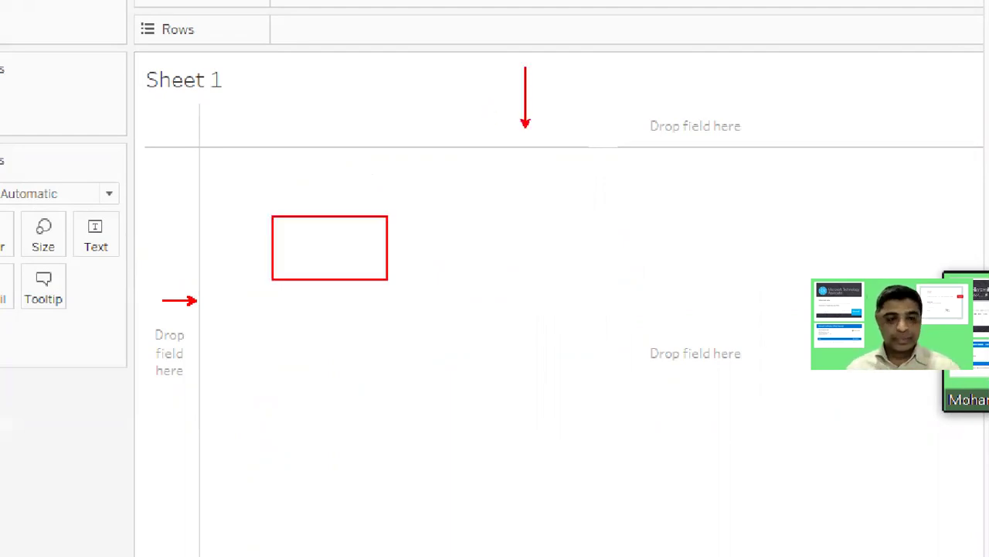
key("Escape")
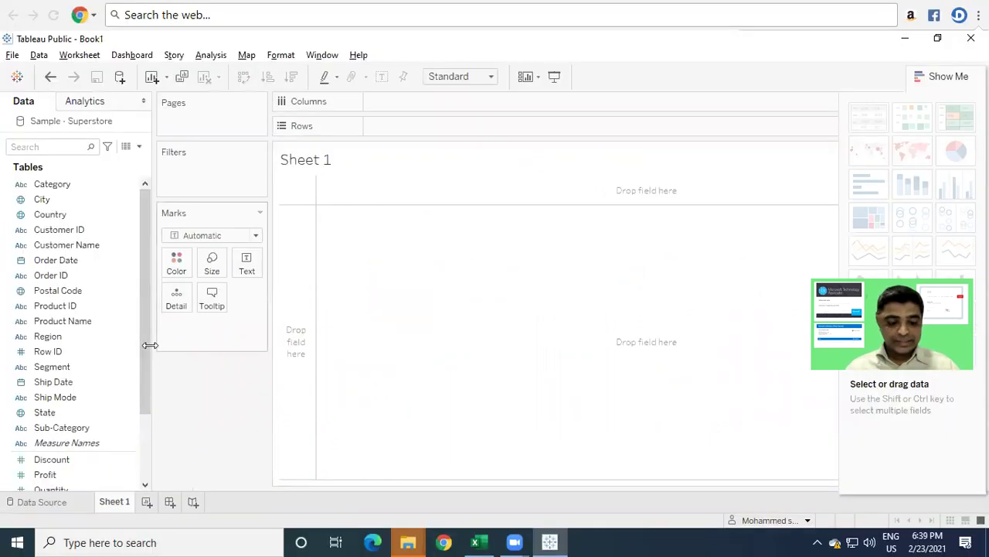
Step: Review the Sample - Superstore field list and compare the symbols of the upper group with those of the lower group
left_click(131, 382)
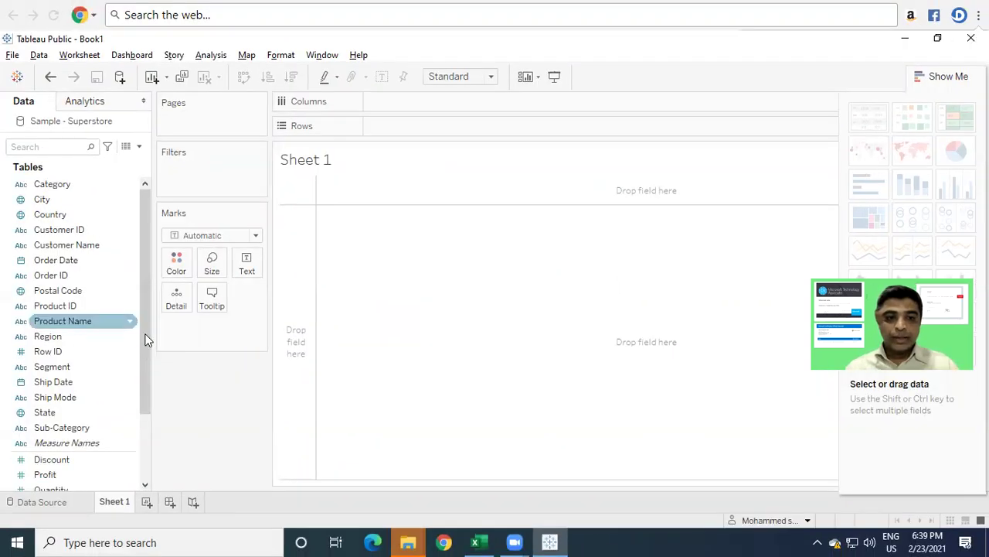
scroll(148, 410, "down", 2)
scroll(148, 343, "up", 1)
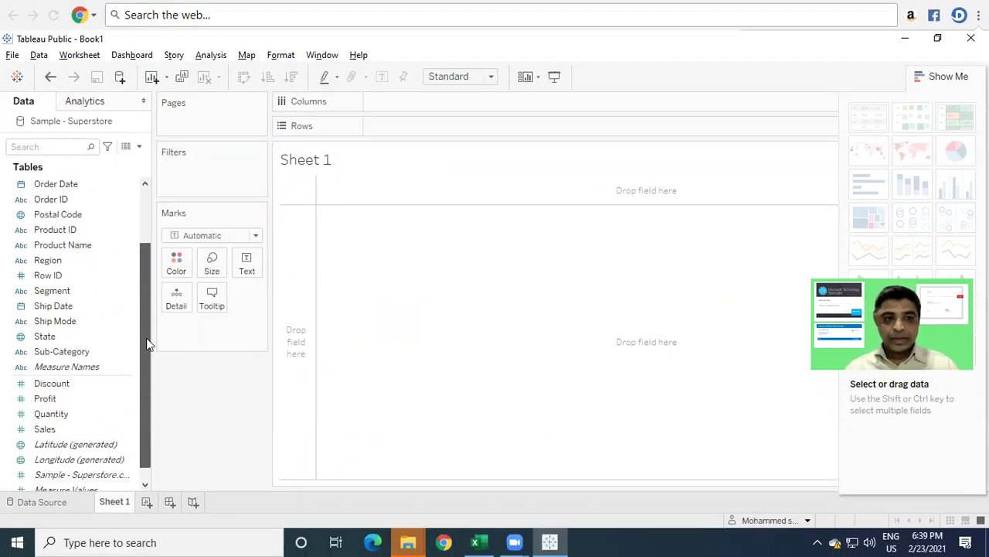
scroll(146, 311, "up", 2)
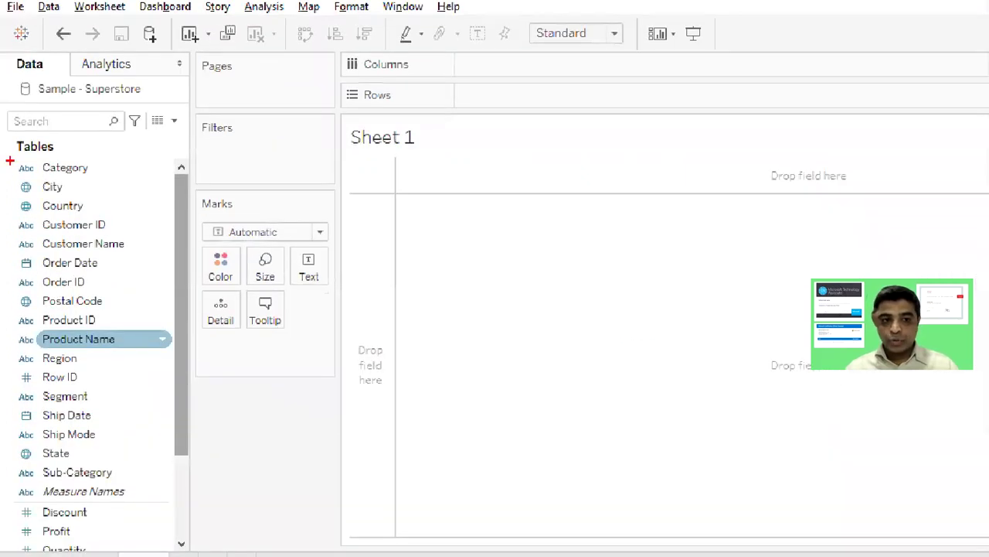
left_click_drag(11, 146, 45, 493)
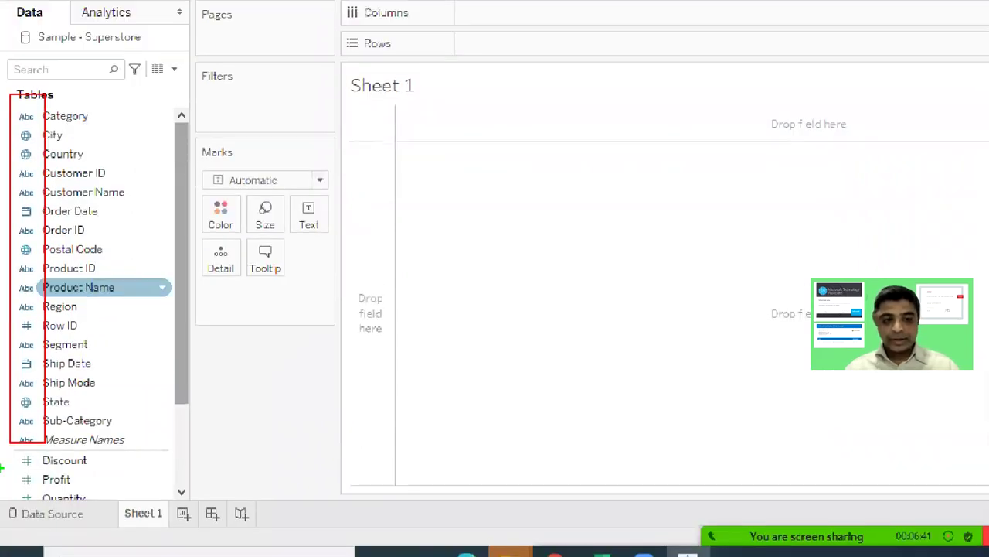
left_click_drag(4, 452, 43, 527)
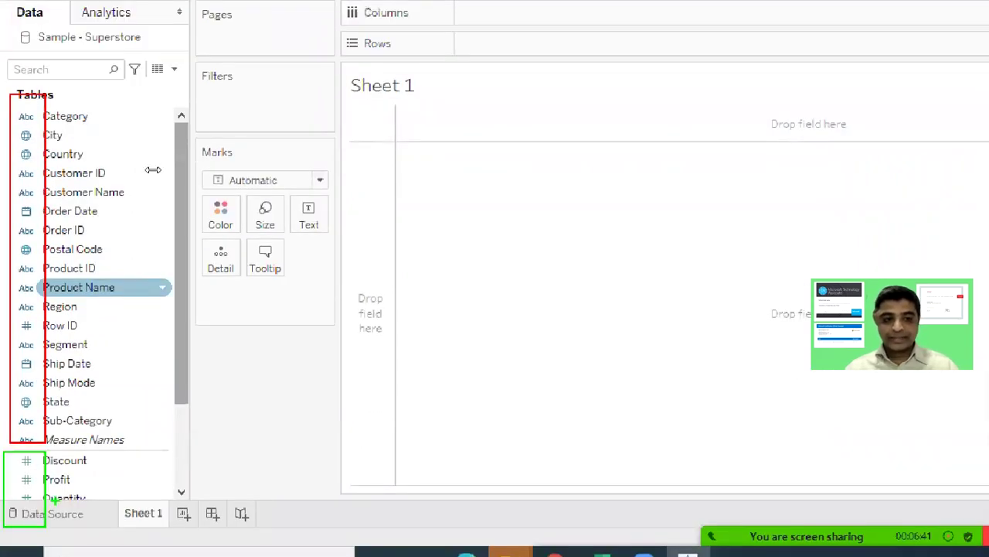
scroll(148, 338, "down", 2)
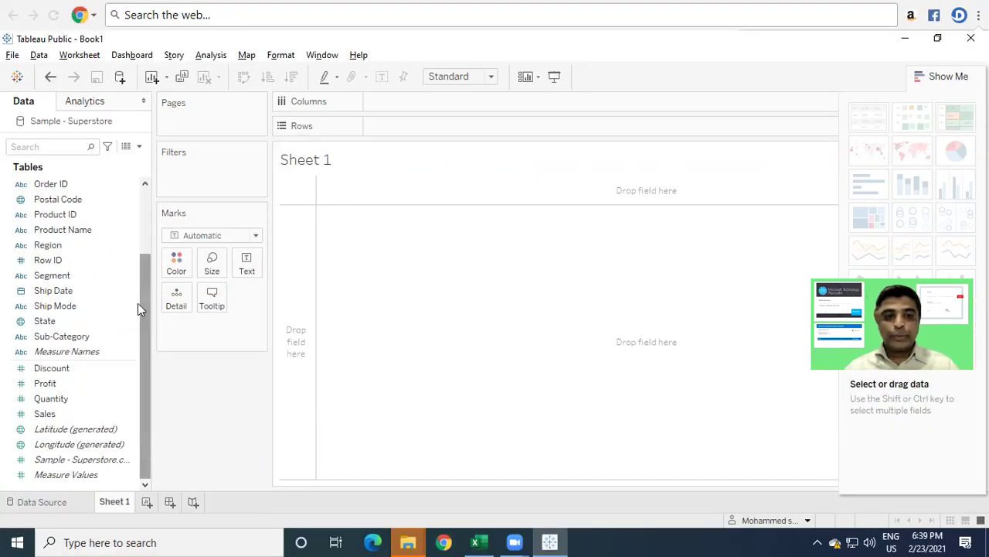
Step: Outline the lower group of fields starting at Discount and annotate it on screen as "Measures"
left_click(62, 414)
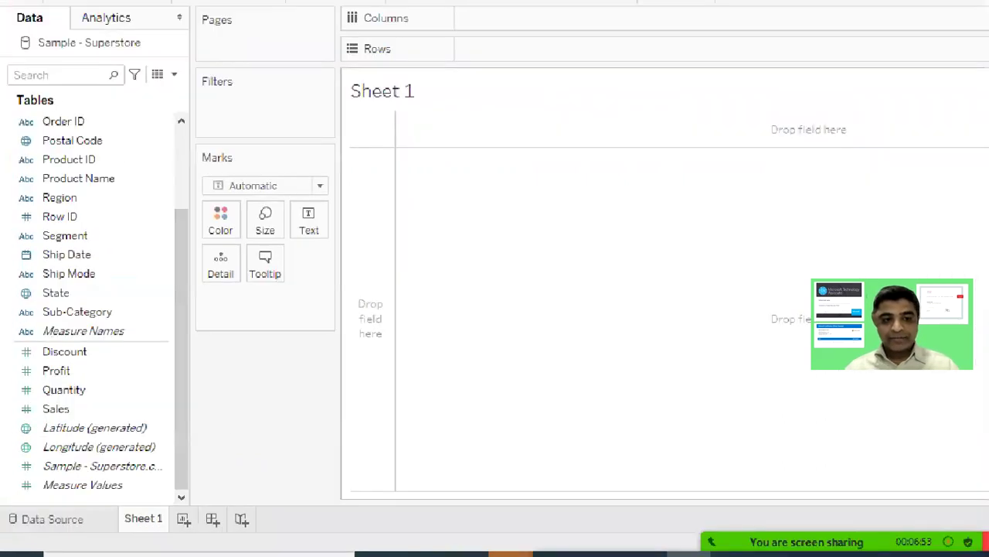
left_click_drag(3, 342, 181, 471)
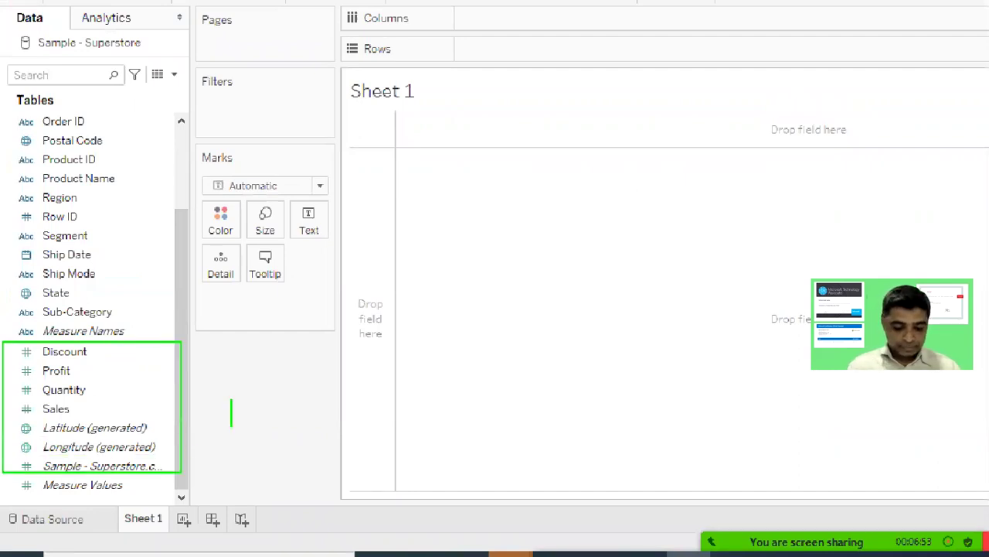
type("Measure")
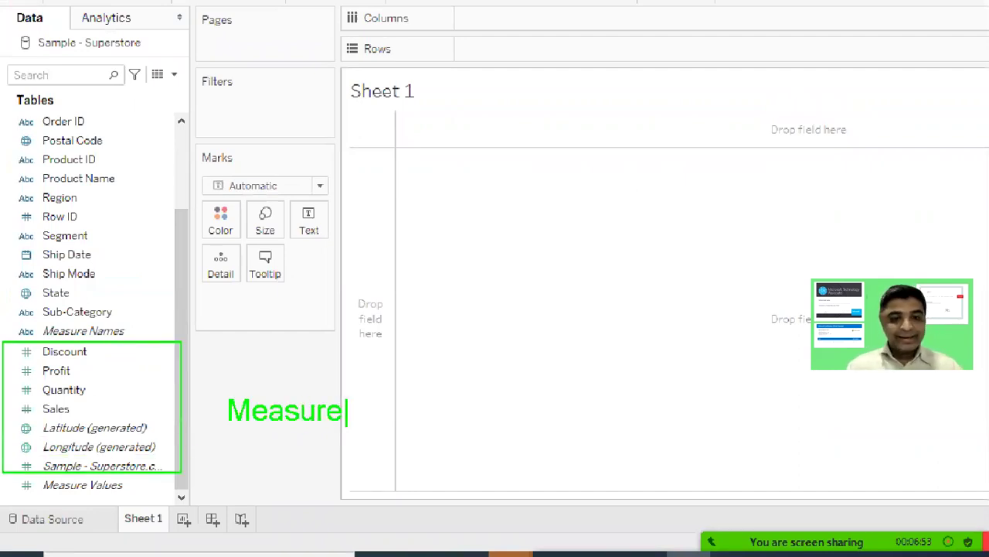
type("s")
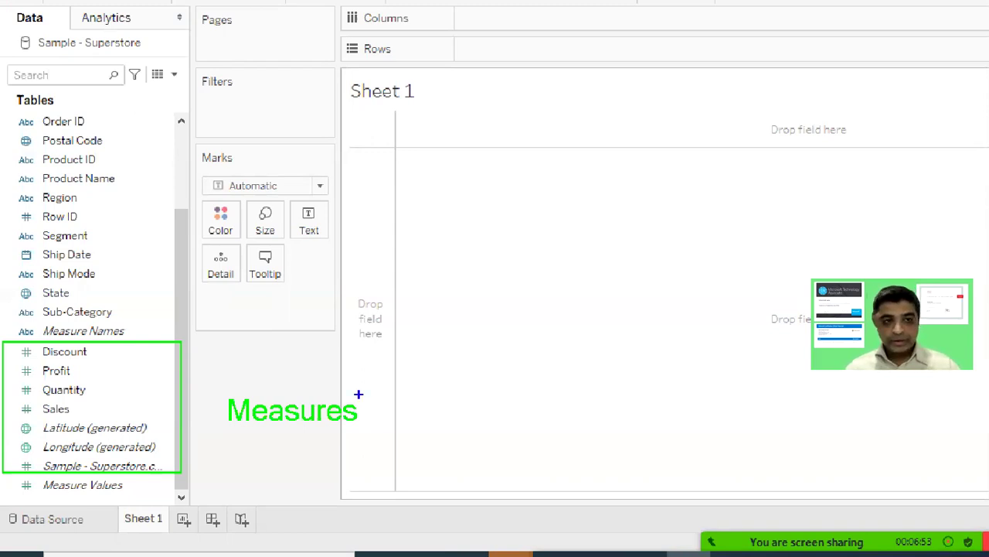
Step: Outline the fields down to Measure Names, annotate them as "Dimensions", and mark Region and Sales with arrows
mouse_move(7, 106)
left_mouse_down()
mouse_move(151, 307)
mouse_move(193, 338)
left_mouse_up()
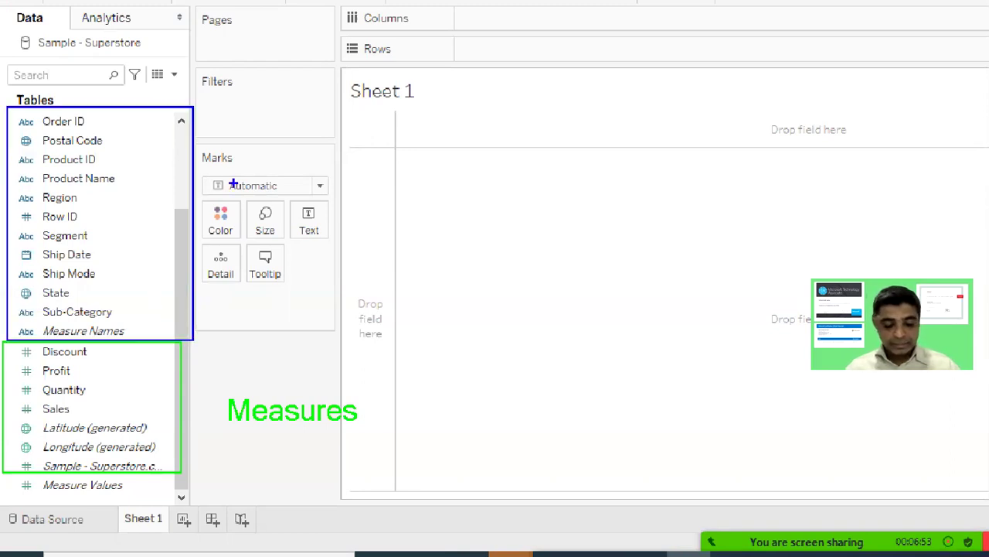
left_click_drag(249, 199, 253, 227)
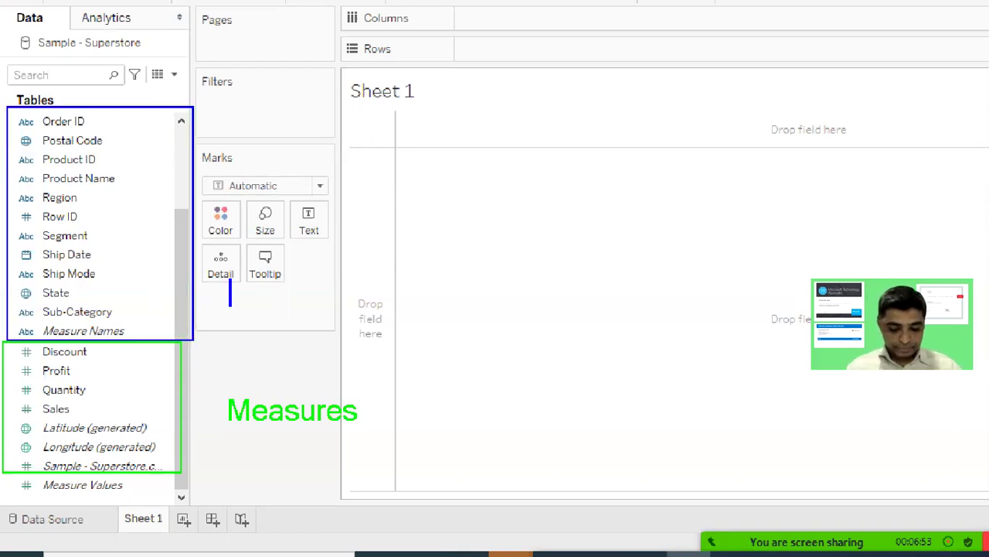
type("Dimen")
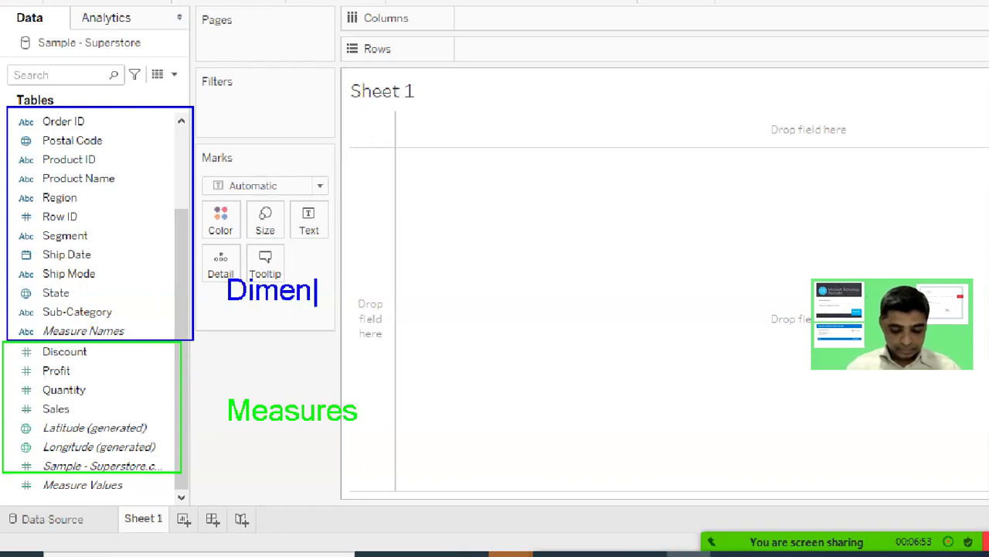
type("sions")
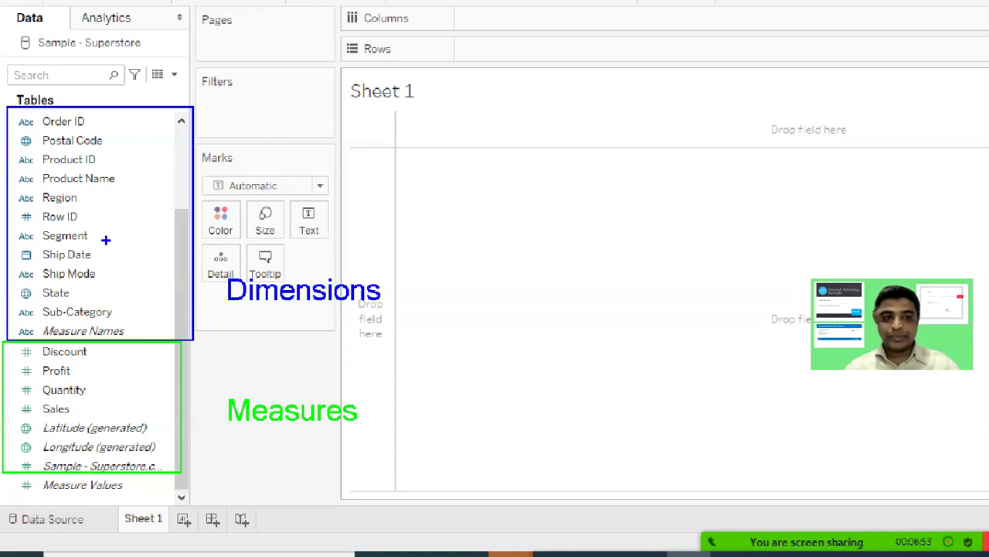
left_click_drag(87, 197, 112, 198)
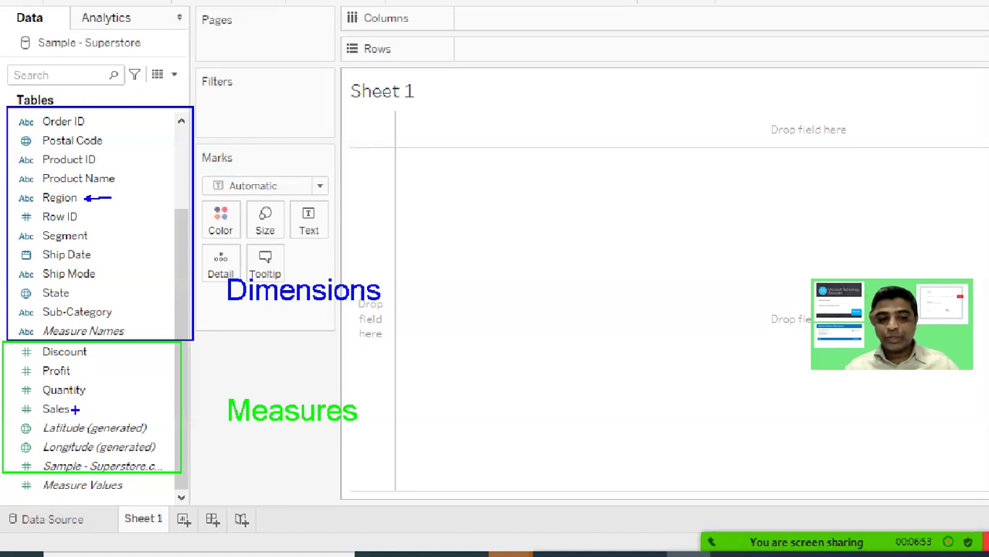
left_click_drag(75, 408, 102, 408)
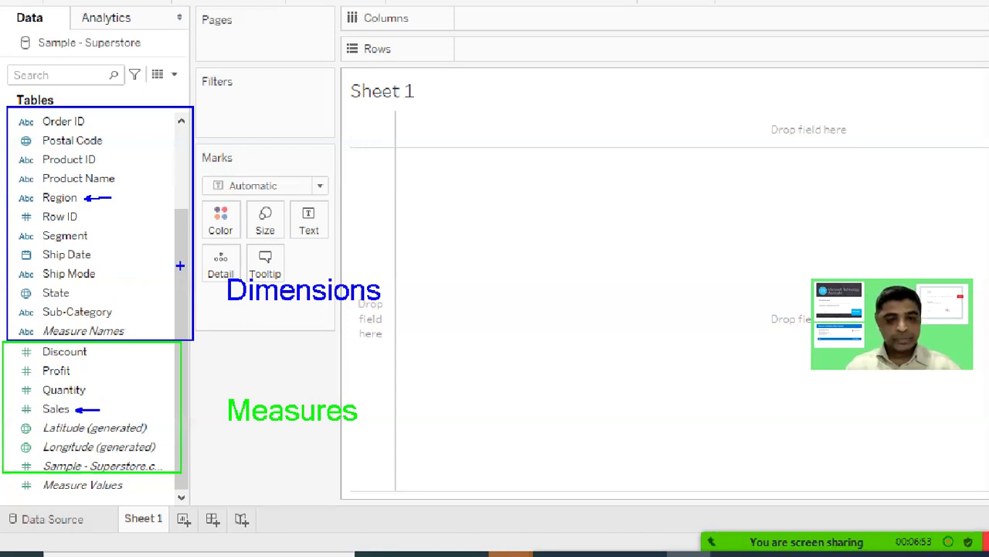
Step: Add the Region dimension to the rows of Sheet 1 and review the listed regions
left_click(3, 439)
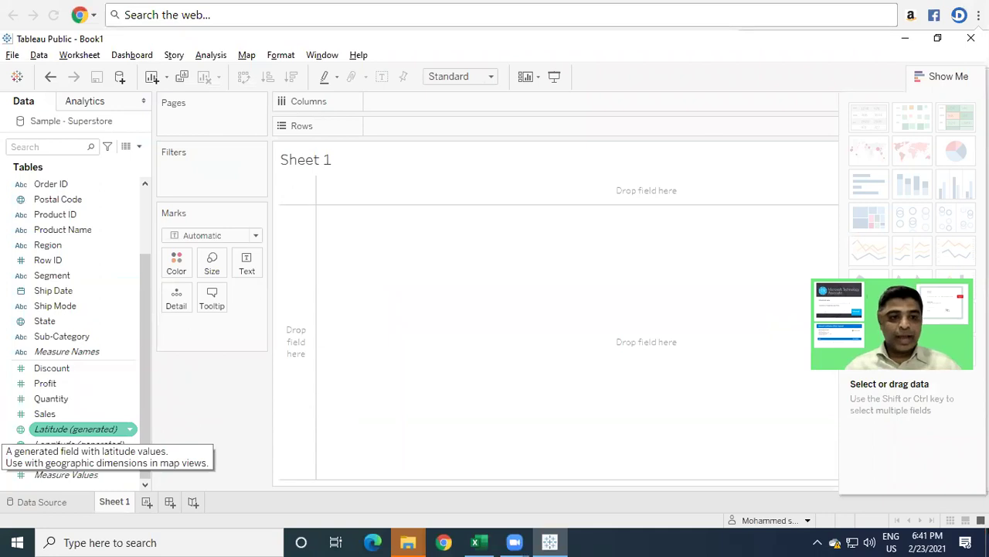
left_click(85, 275)
left_click(49, 245)
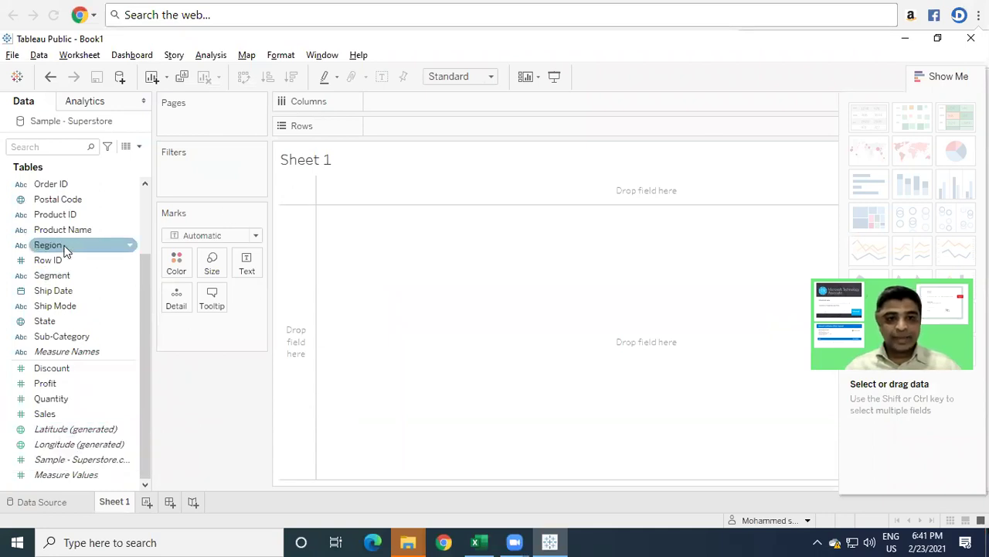
double_click(65, 250)
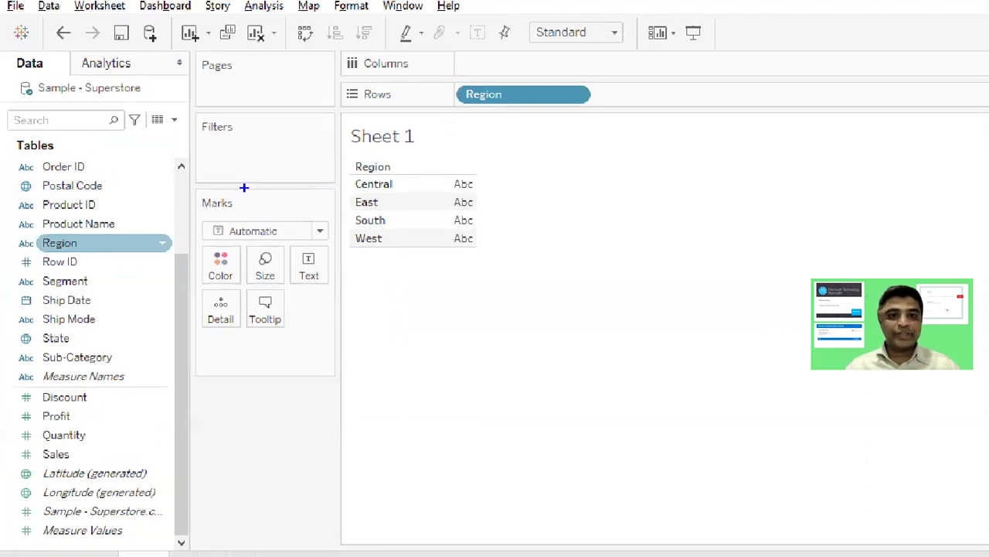
left_click_drag(458, 81, 591, 108)
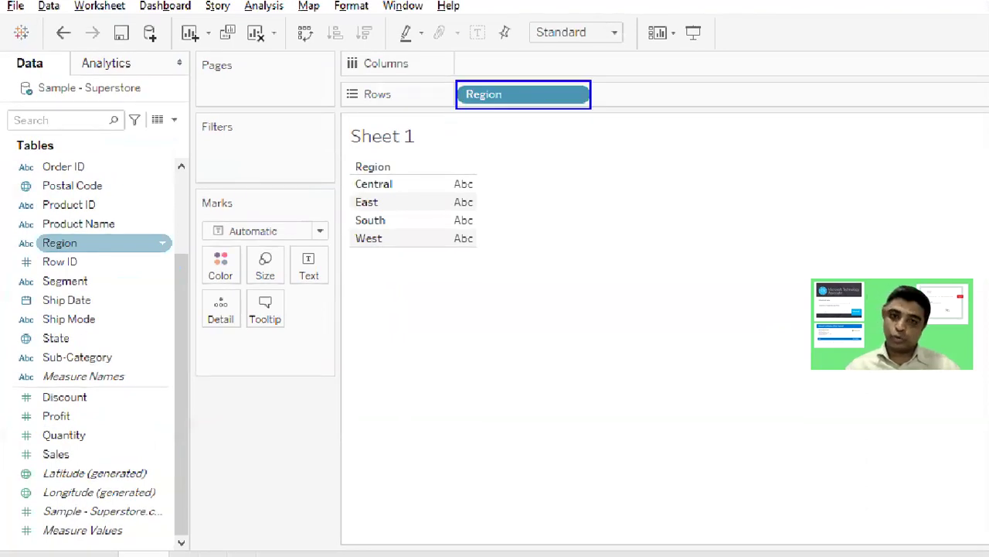
left_click_drag(350, 166, 394, 247)
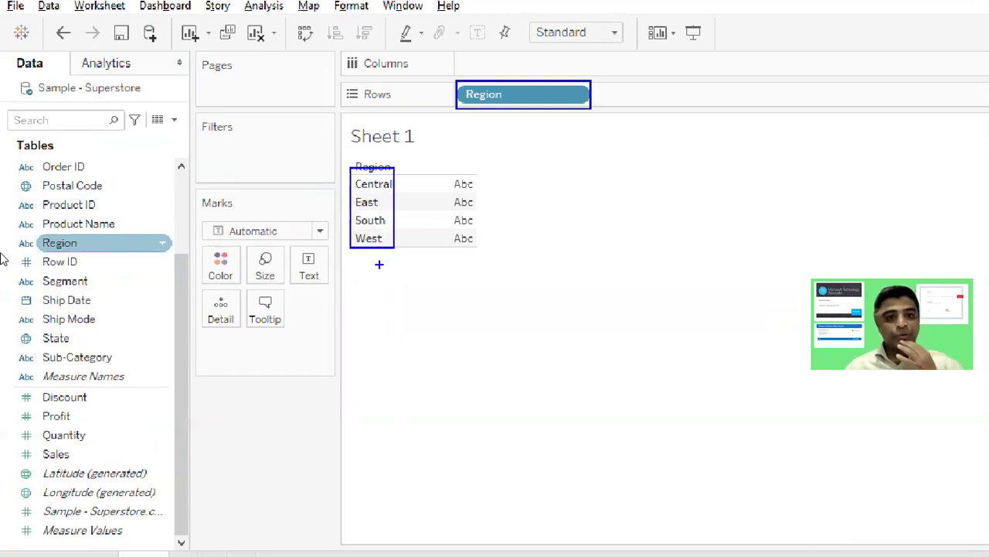
key("Escape")
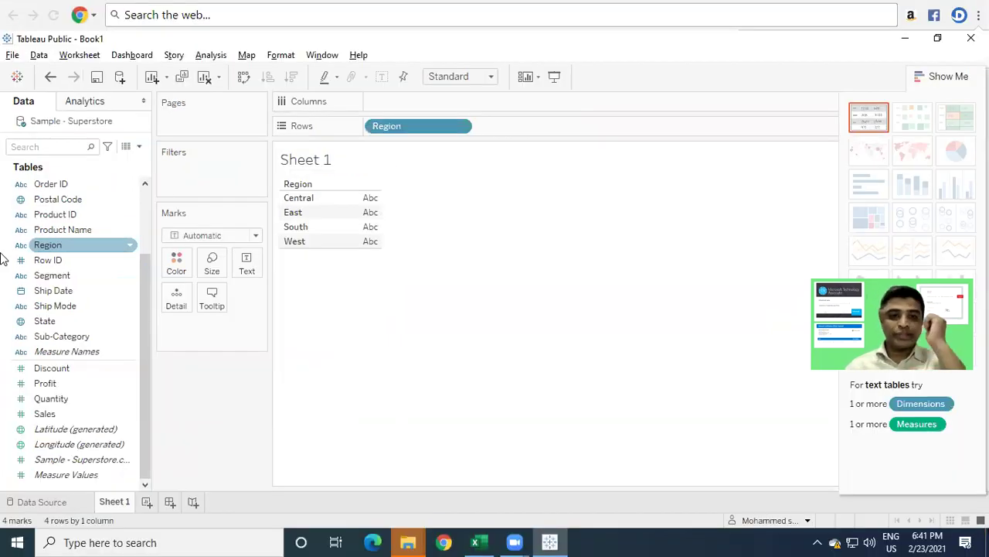
Step: Add the Sales measure to the Sheet 1 Region table and outline its SUM(Sales) entry among the marks
left_click(75, 417)
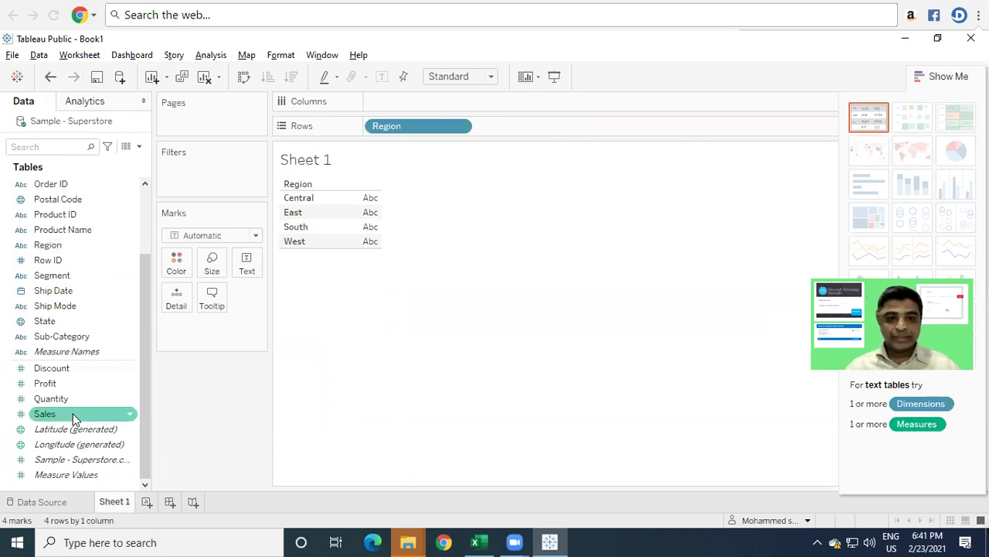
double_click(75, 417)
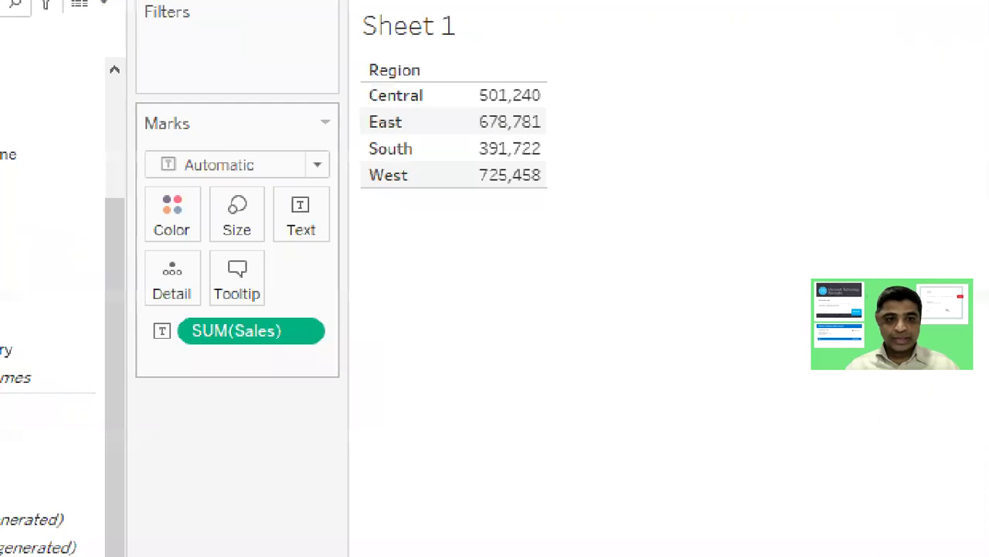
left_click_drag(141, 311, 298, 366)
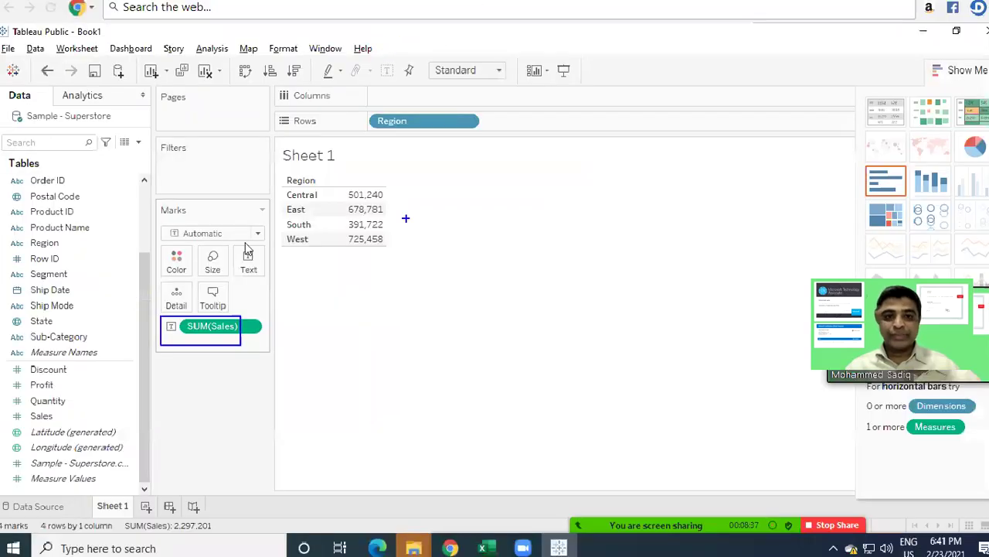
key("Escape")
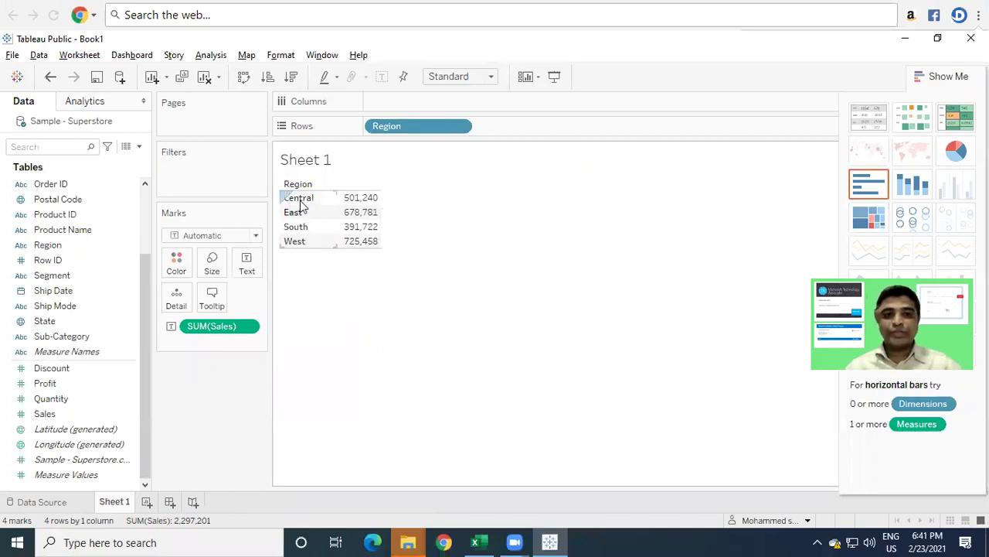
Step: Inspect the East and South sales values in the Sheet 1 table, and clear the selection
left_click(354, 216)
left_click(354, 215)
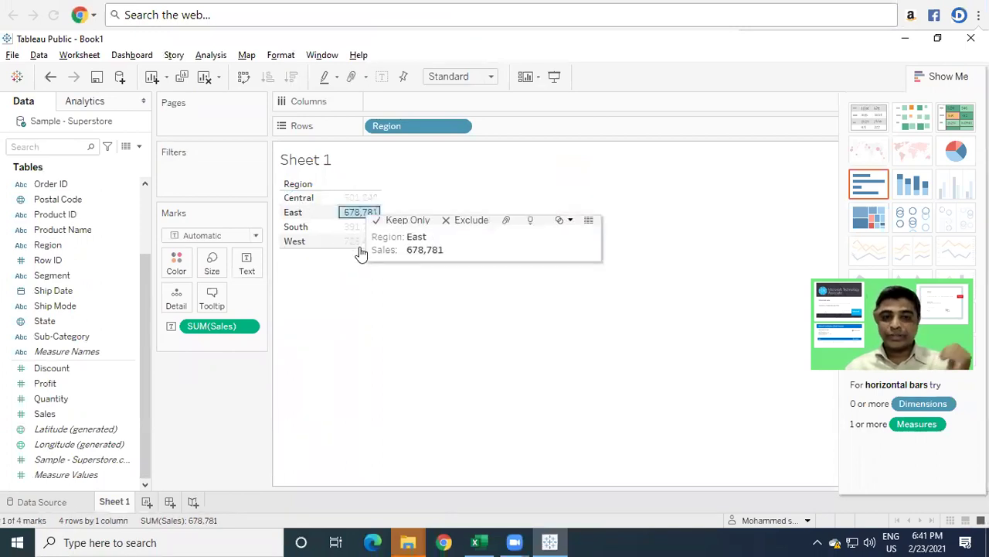
left_click(351, 228)
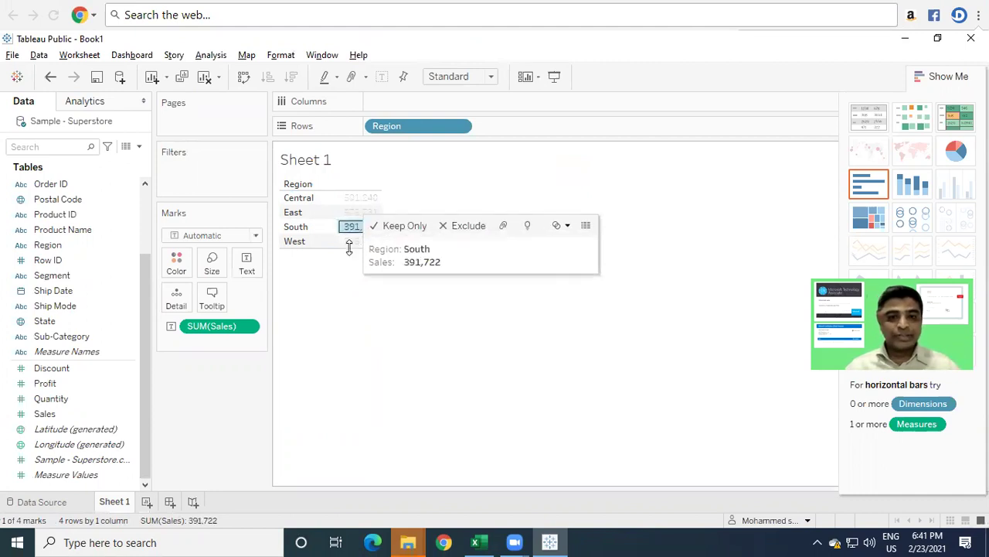
key("Escape")
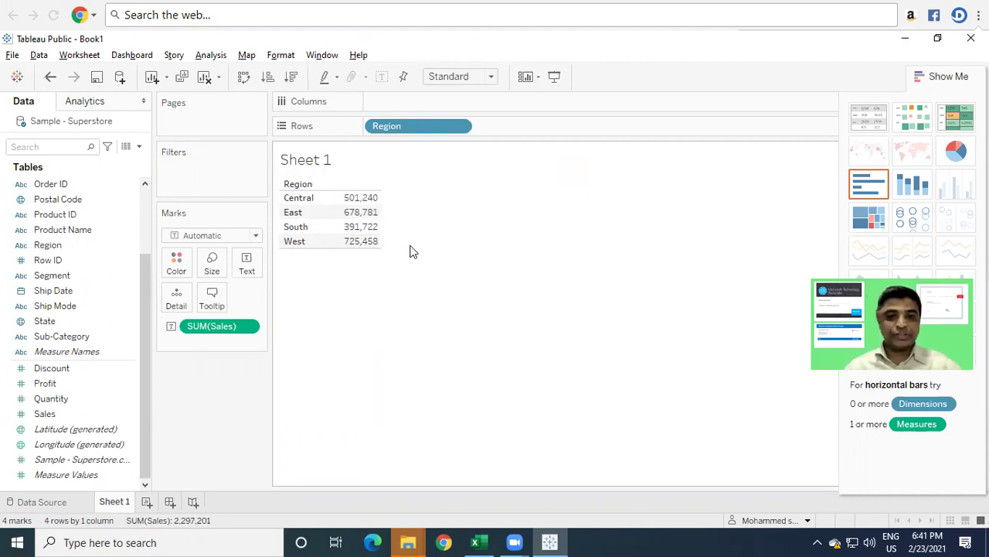
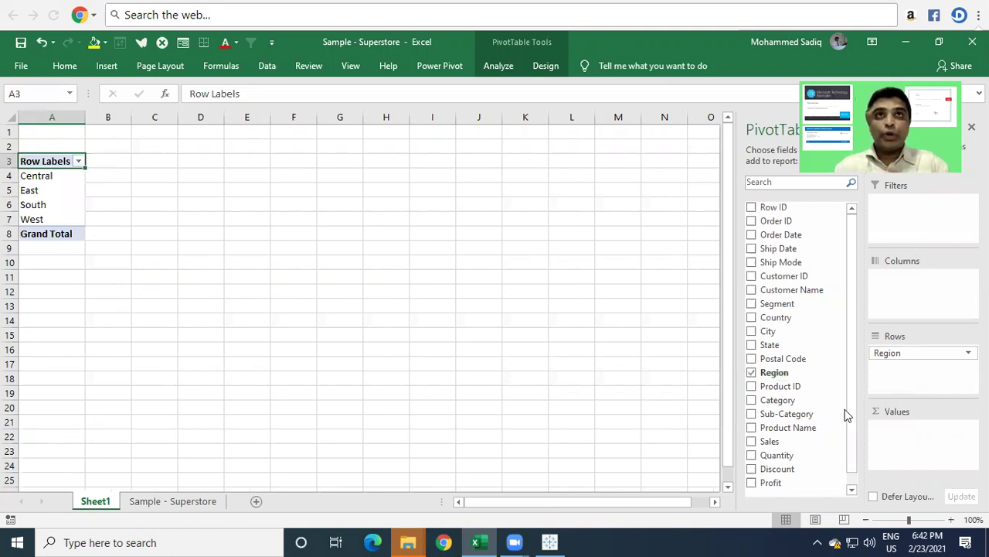
Step: Add Sales to the values of the Region PivotTable in Excel and outline the Central and East sums
left_click(752, 443)
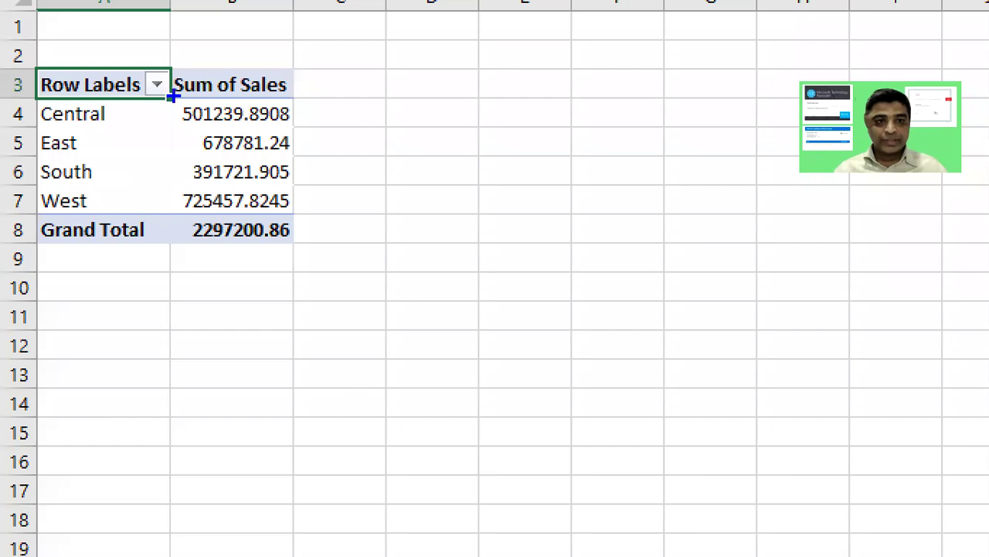
left_click_drag(172, 96, 248, 125)
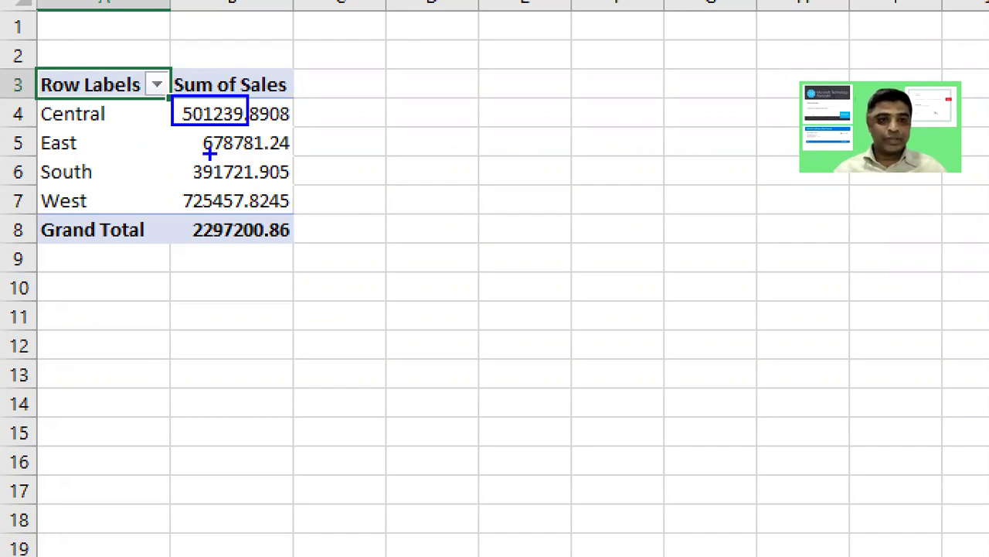
left_click_drag(192, 129, 268, 159)
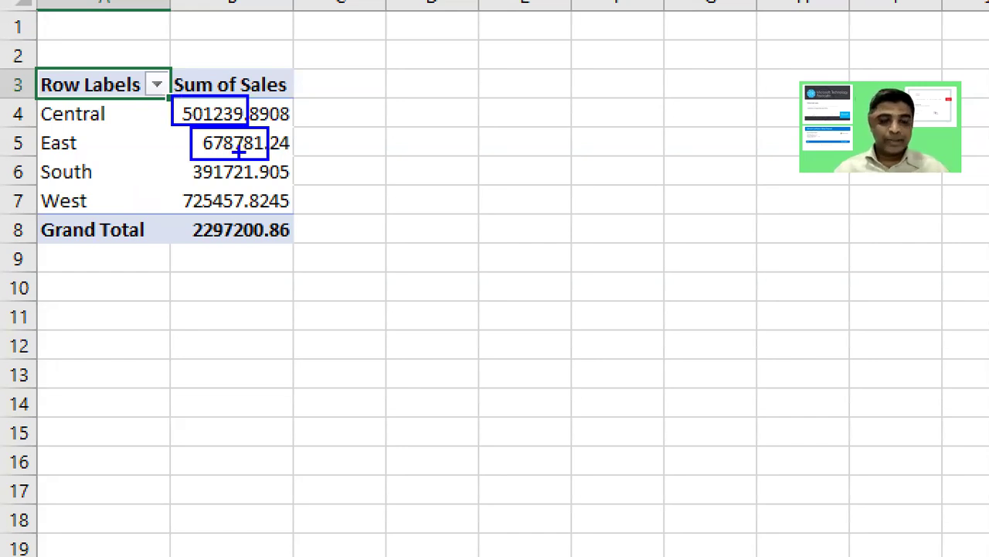
Step: Compare the East and South sales in Tableau with the Excel PivotTable sums, outlining the matching values
key("alt+Tab")
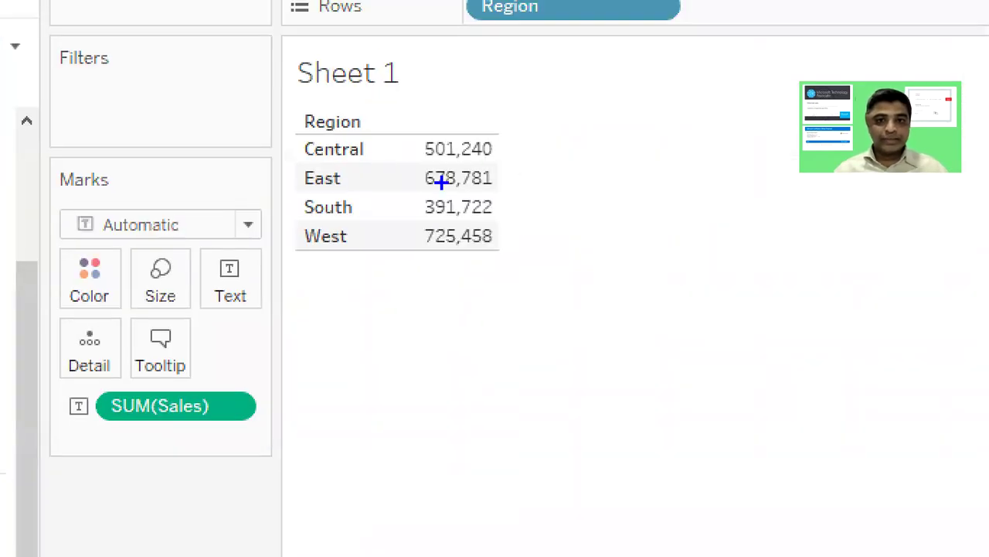
left_click_drag(410, 157, 500, 188)
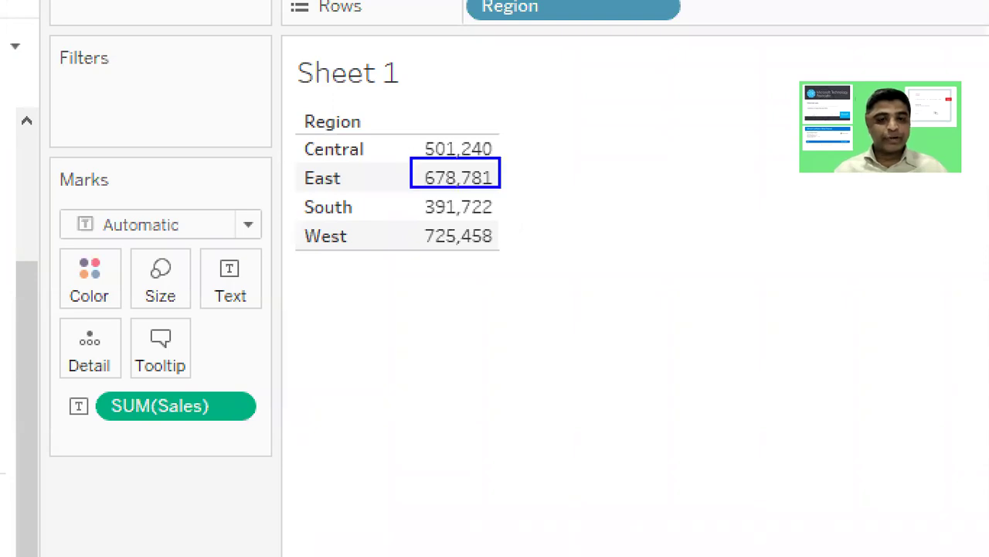
left_click_drag(409, 194, 494, 222)
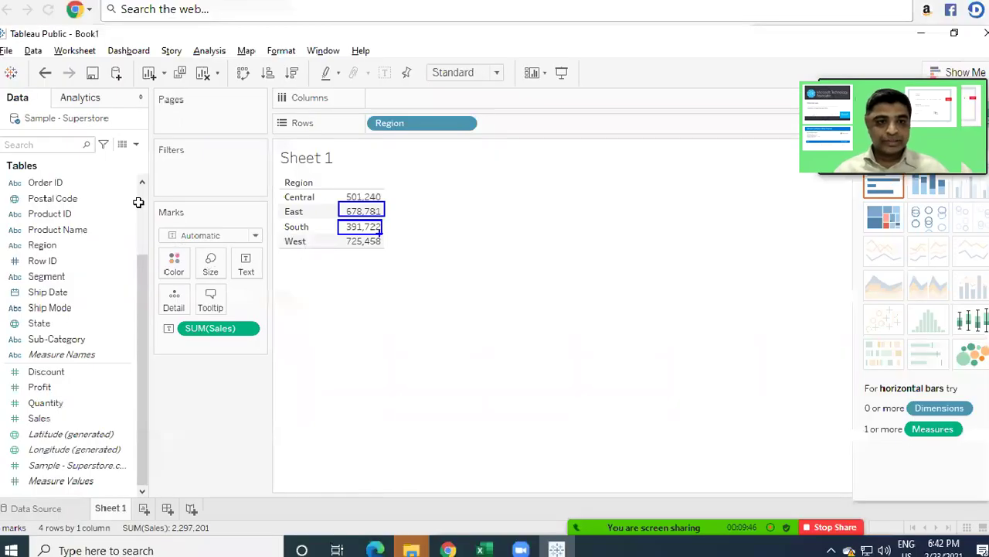
key("alt+Tab")
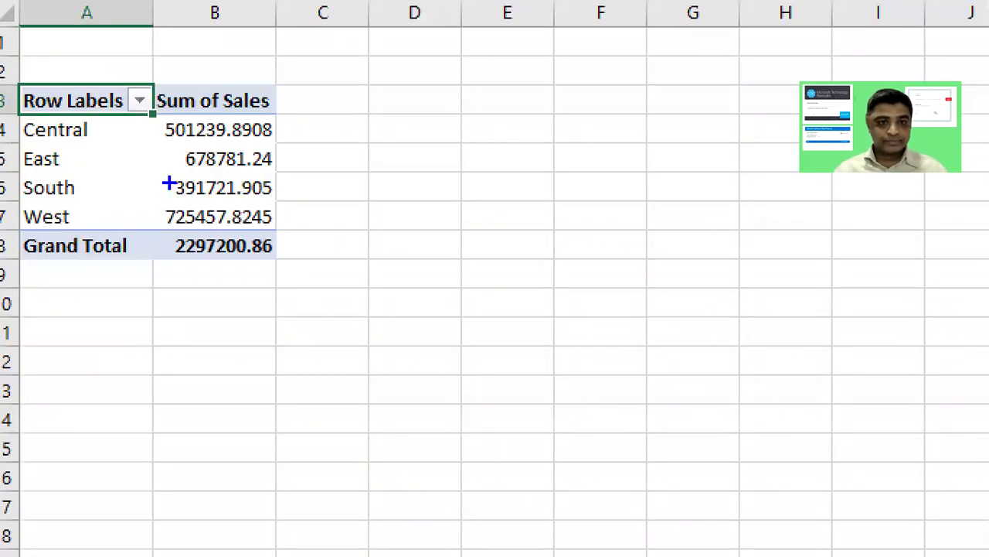
mouse_move(159, 182)
left_mouse_down()
mouse_move(194, 166)
mouse_move(247, 206)
left_mouse_up()
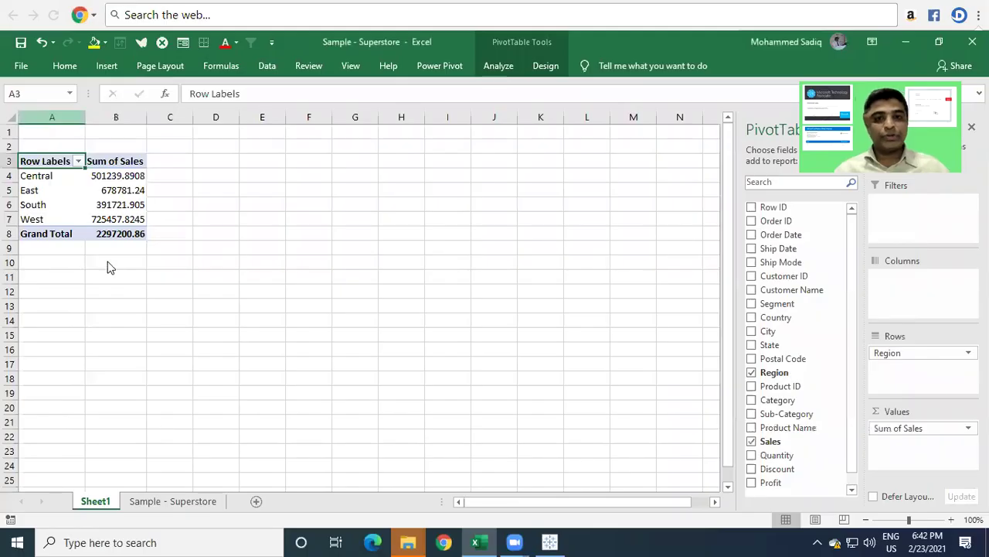
Step: Switch back to Tableau and show column grand totals in the Sheet 1 Sales by Region table
key("alt+Tab")
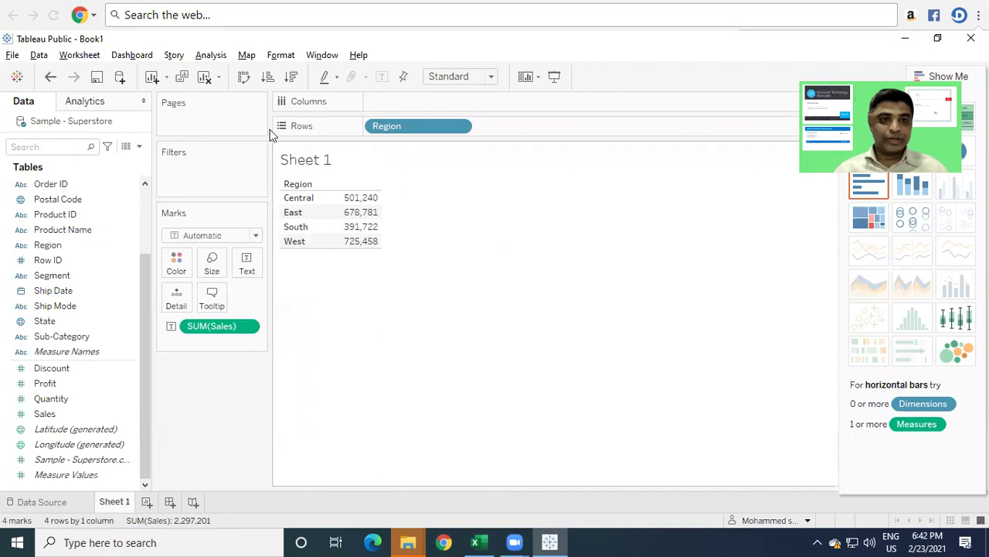
left_click(201, 60)
mouse_move(253, 197)
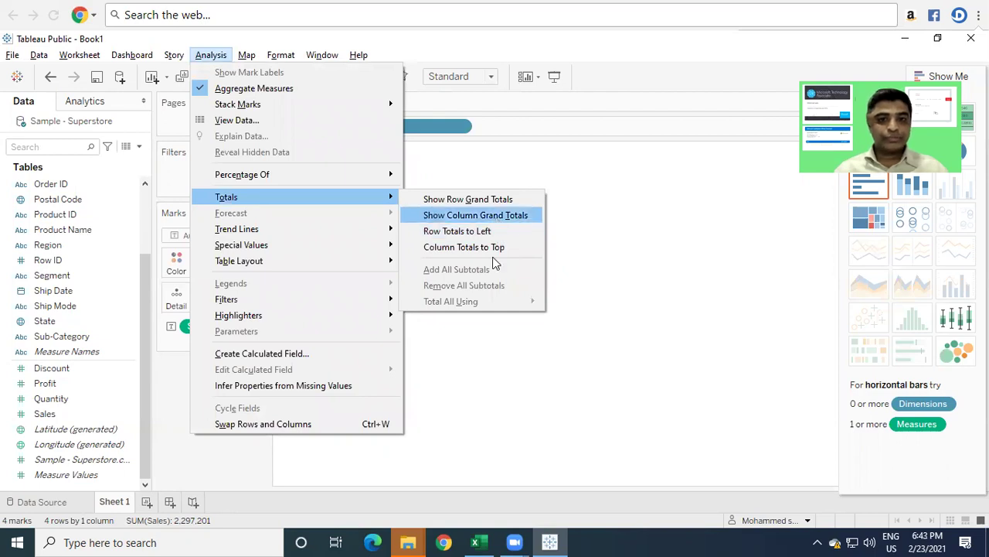
key("Return")
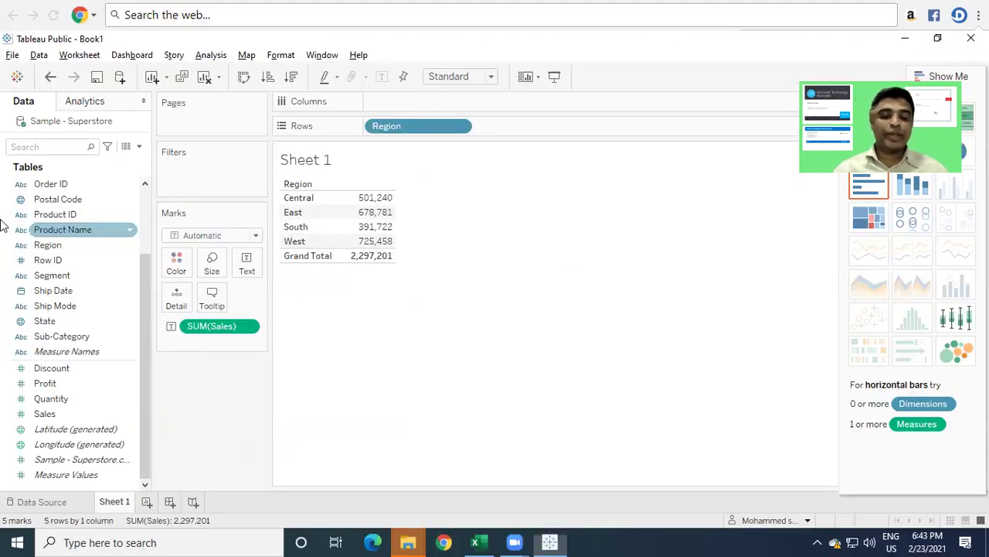
left_click(3, 217)
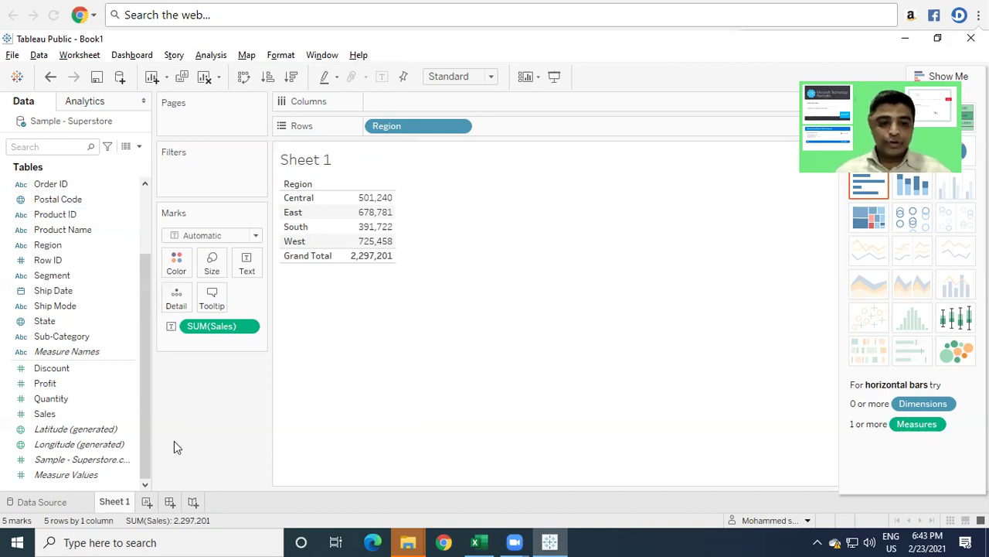
Step: Create a new worksheet and build a bar chart with Sales on rows and Region on columns
left_click(146, 502)
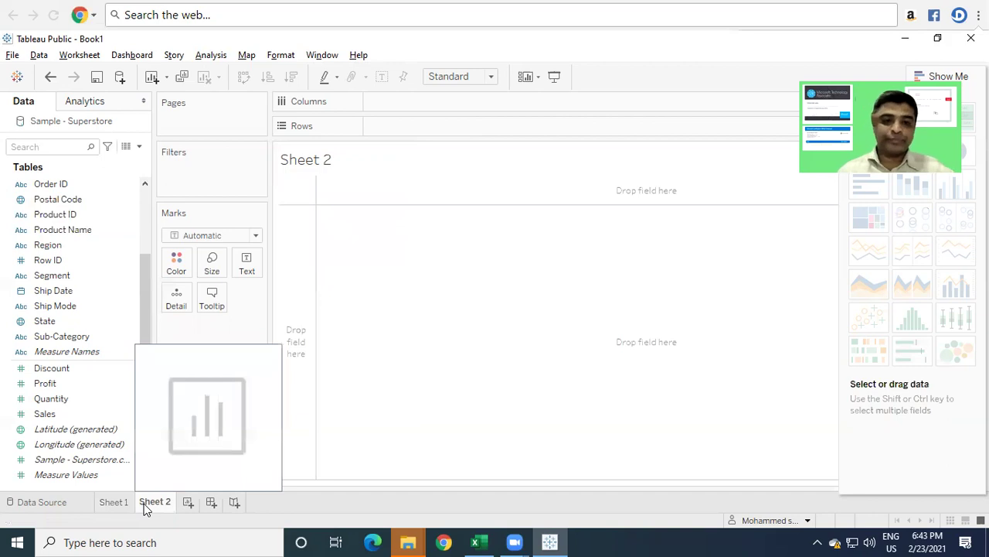
left_click(49, 430)
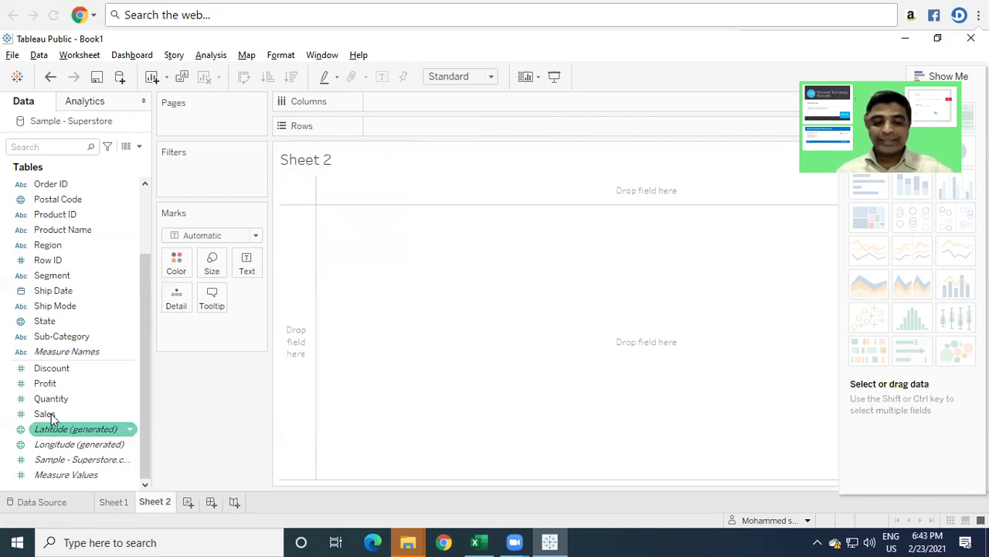
double_click(51, 416)
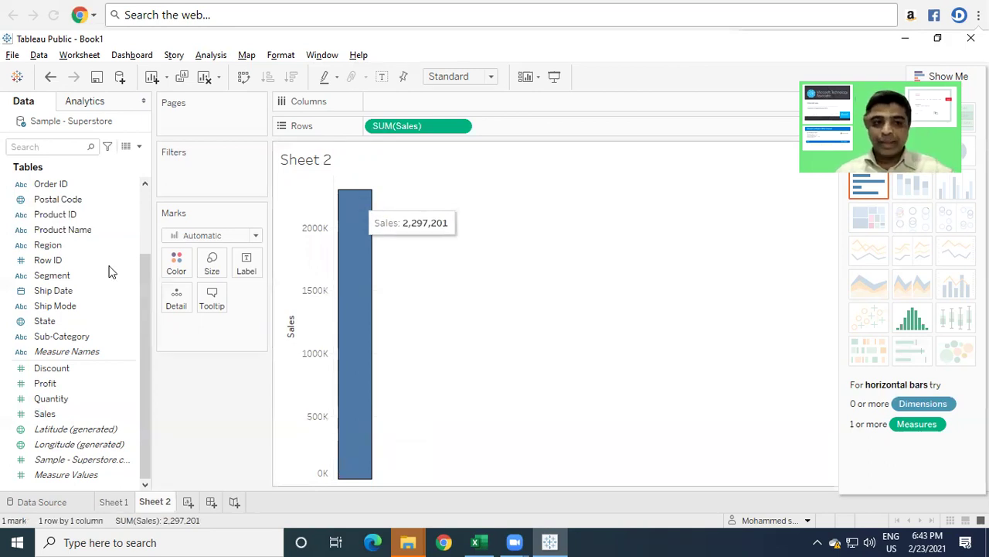
left_click(50, 247)
double_click(65, 249)
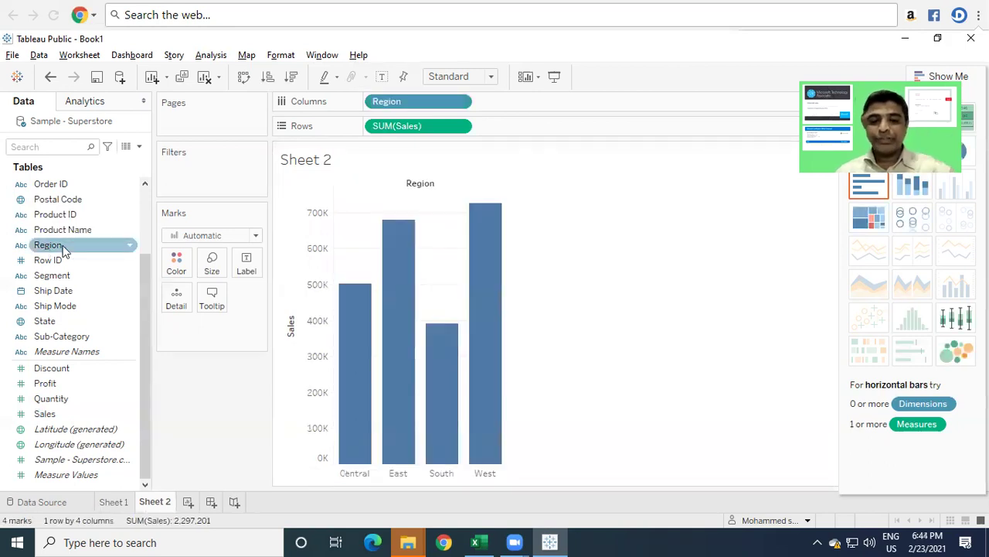
left_click(65, 261)
left_click(66, 276)
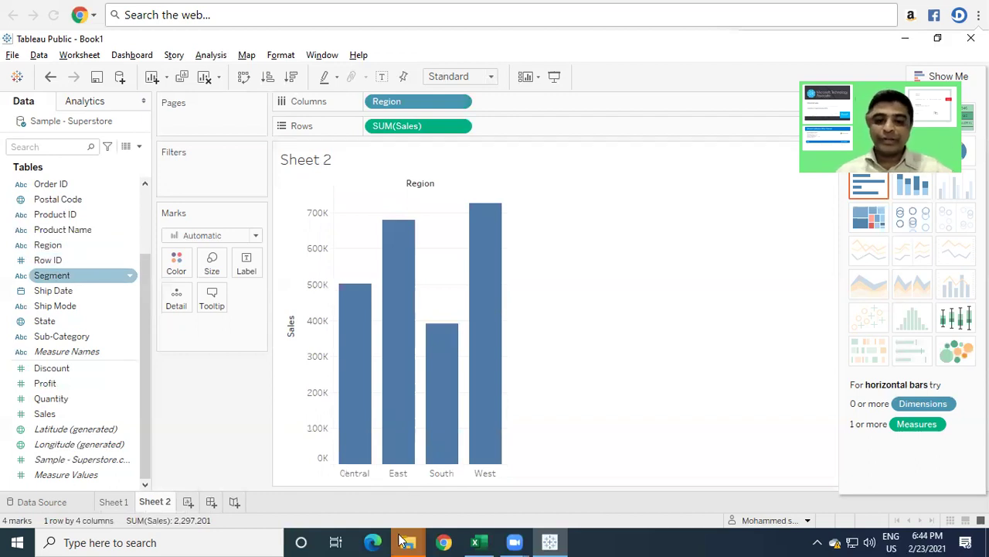
Step: Inspect the sales values of the West and South bars in the Sheet 2 chart
left_click(469, 264)
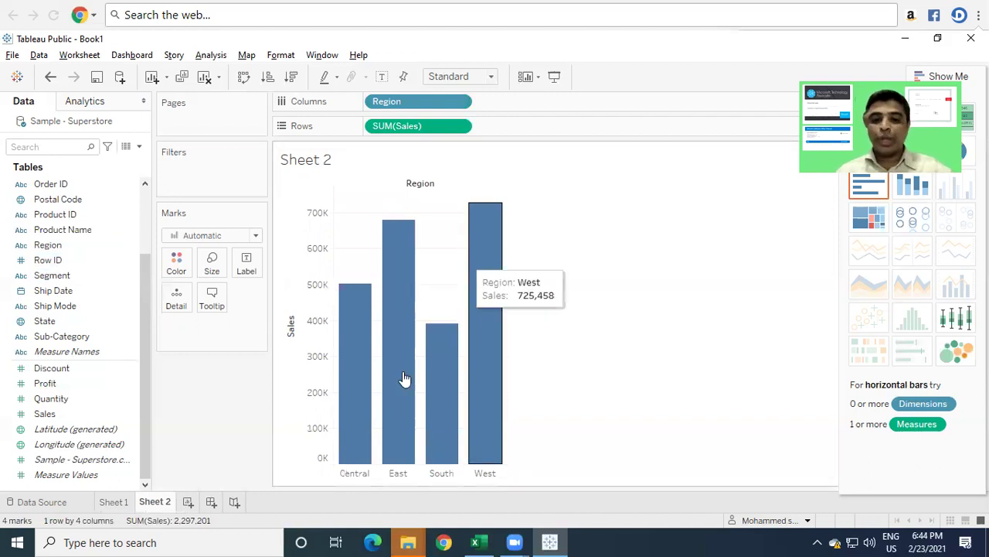
left_click(501, 299)
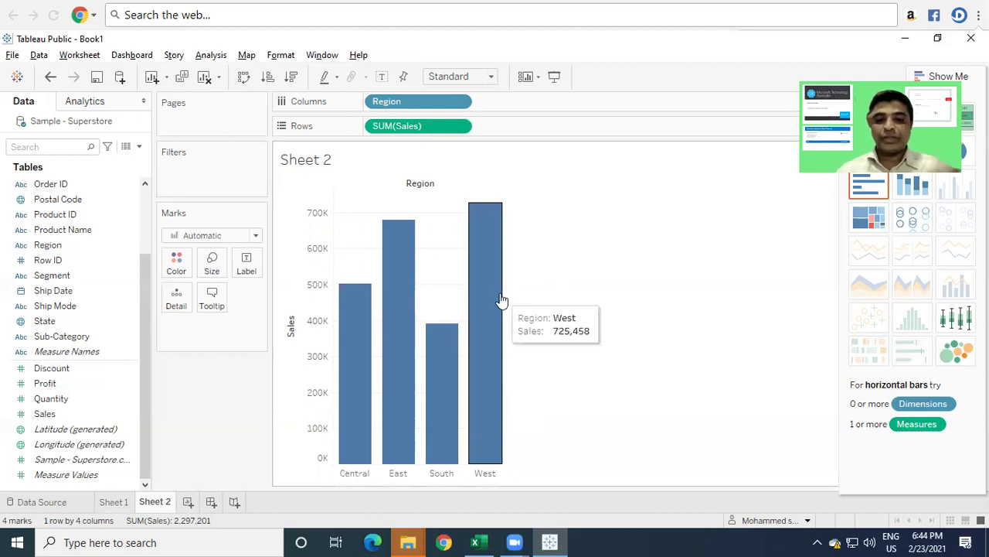
left_click(442, 391)
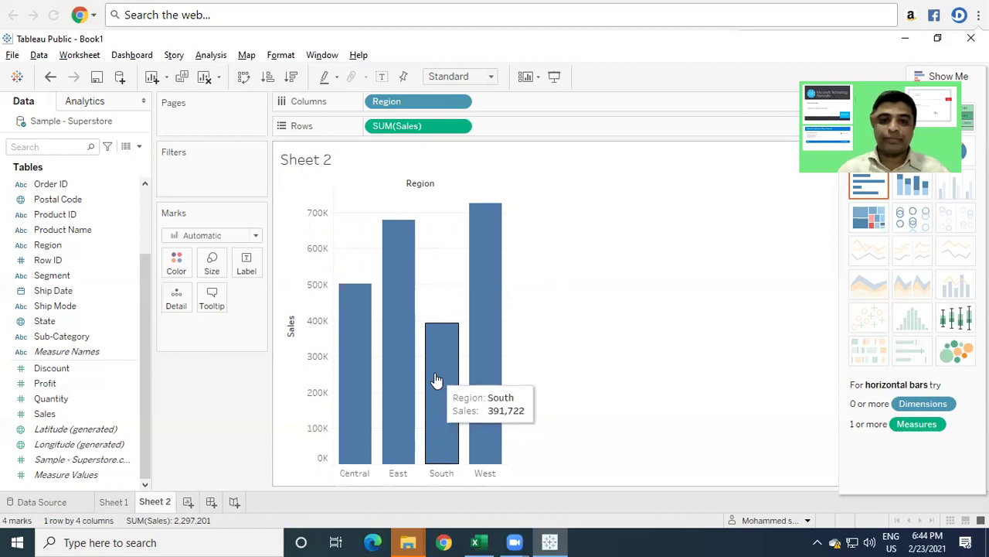
Step: Fit the Sheet 2 chart to Entire View and collapse the Show Me pane
left_click(492, 77)
left_click(471, 128)
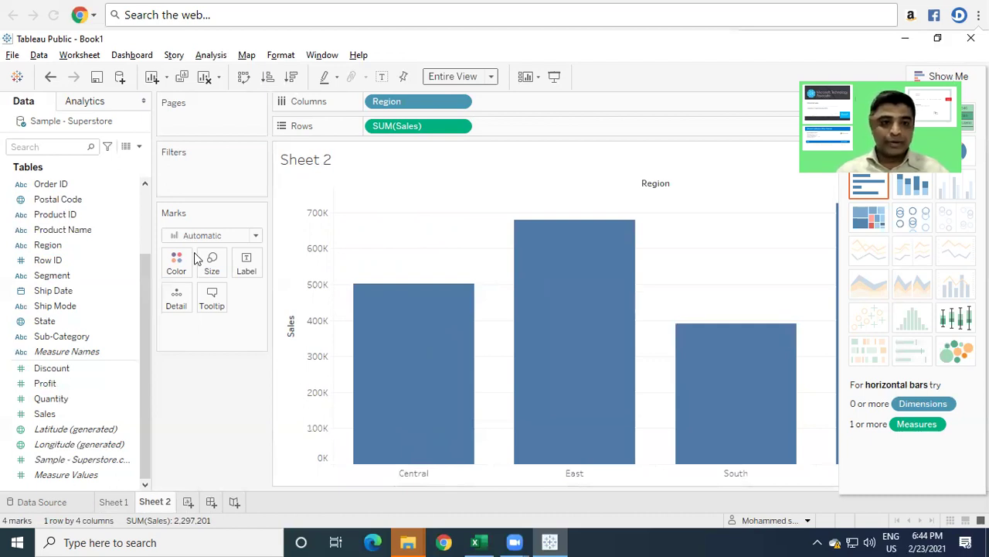
key("ctrl+1")
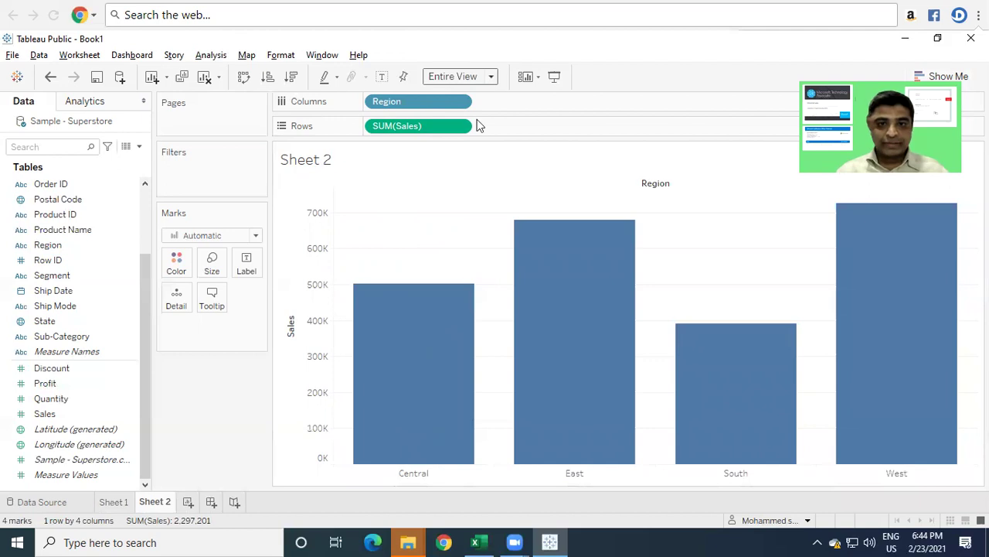
Step: Set the chart fit back to Standard and stretch the chart's width so the bars become about twice as wide
left_click(464, 76)
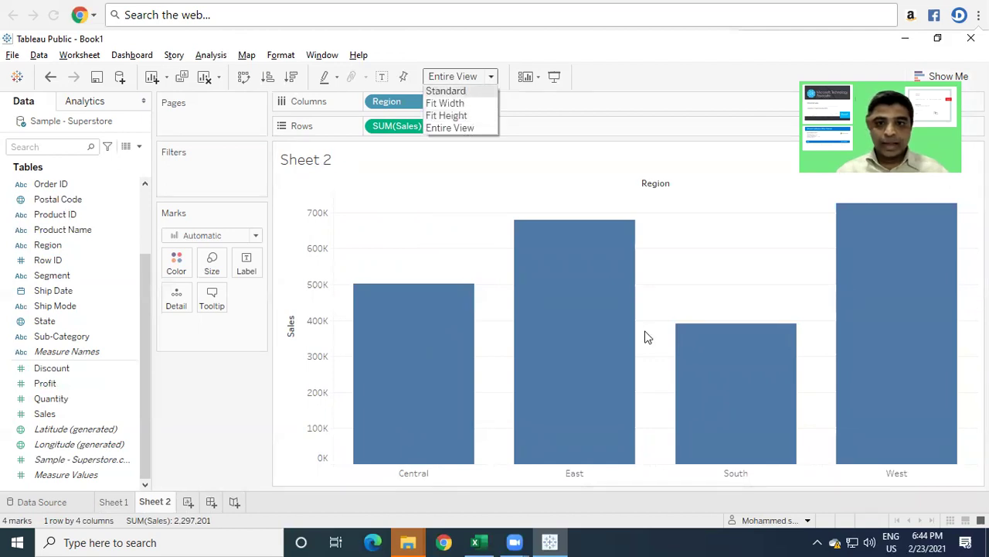
key("Return")
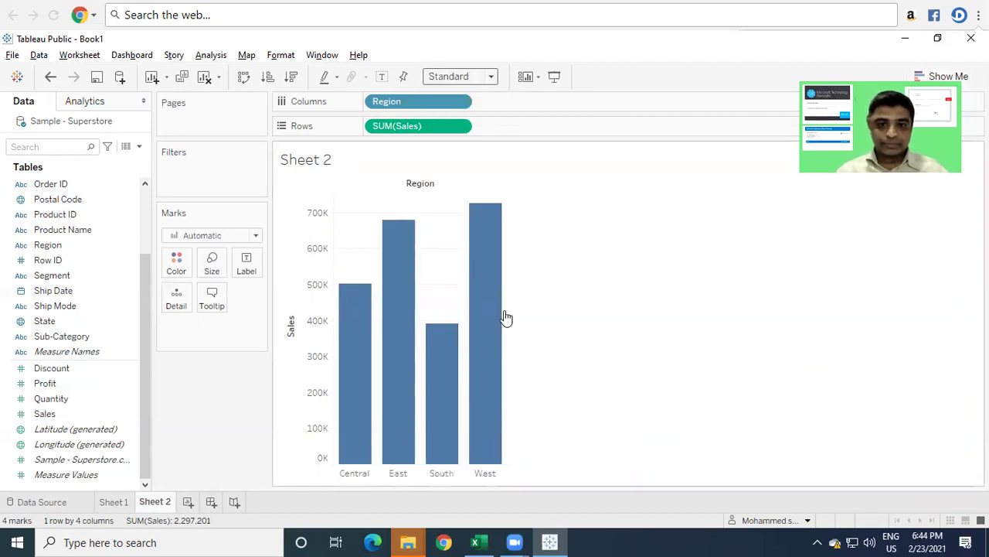
left_click_drag(507, 311, 690, 311)
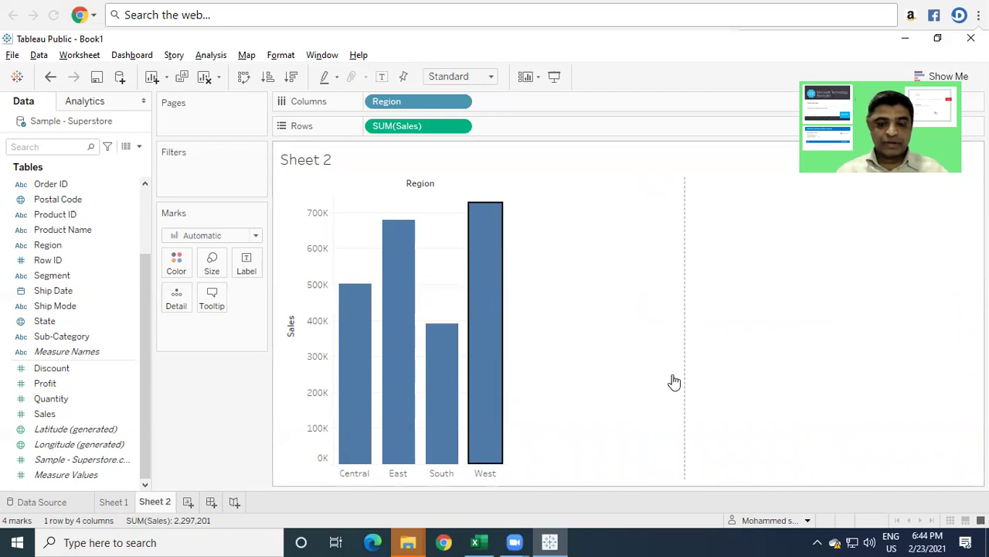
left_click_drag(675, 381, 677, 381)
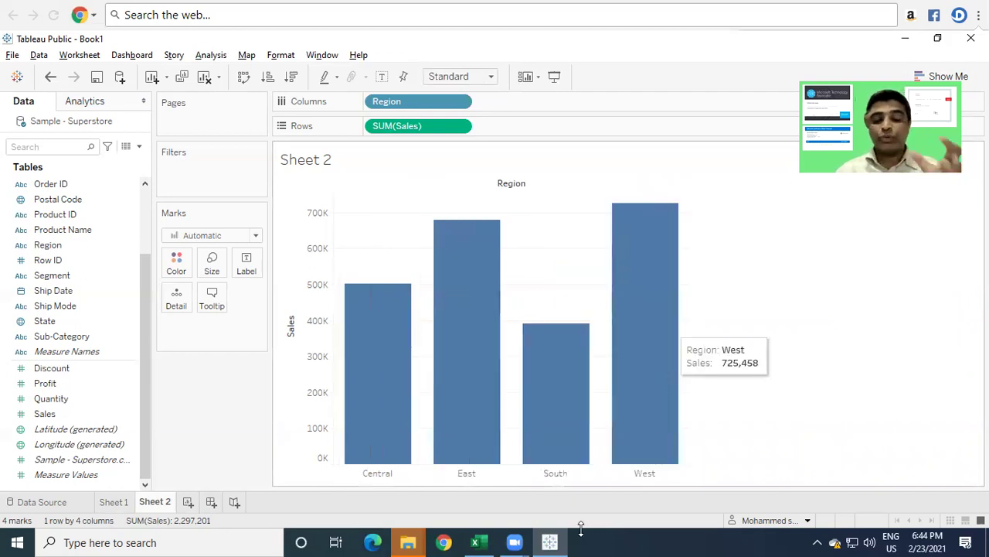
Step: Label the Sheet 2 bars with their Sales values and compare them with the Sheet 1 table
left_click_drag(47, 415, 246, 261)
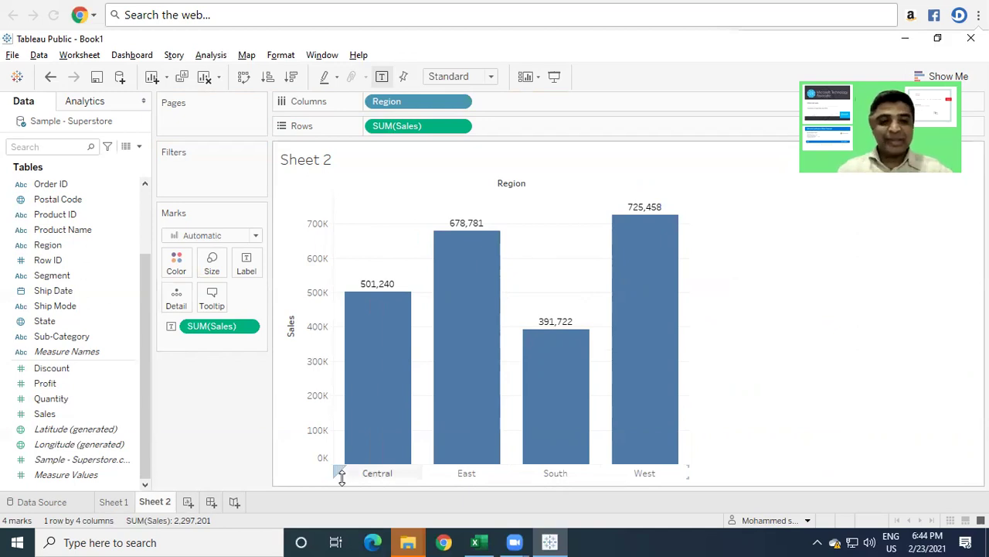
left_click(116, 502)
left_click(147, 503)
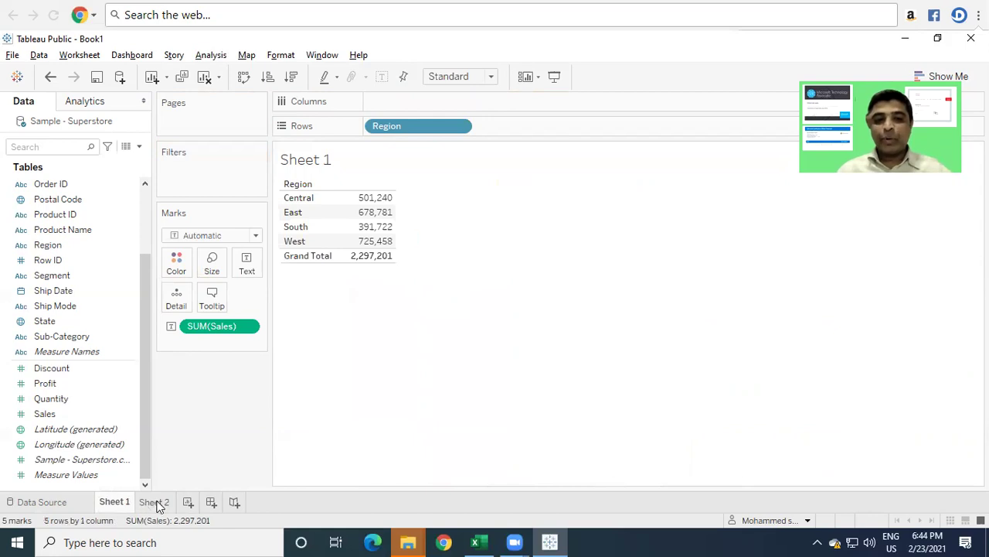
left_click(128, 461)
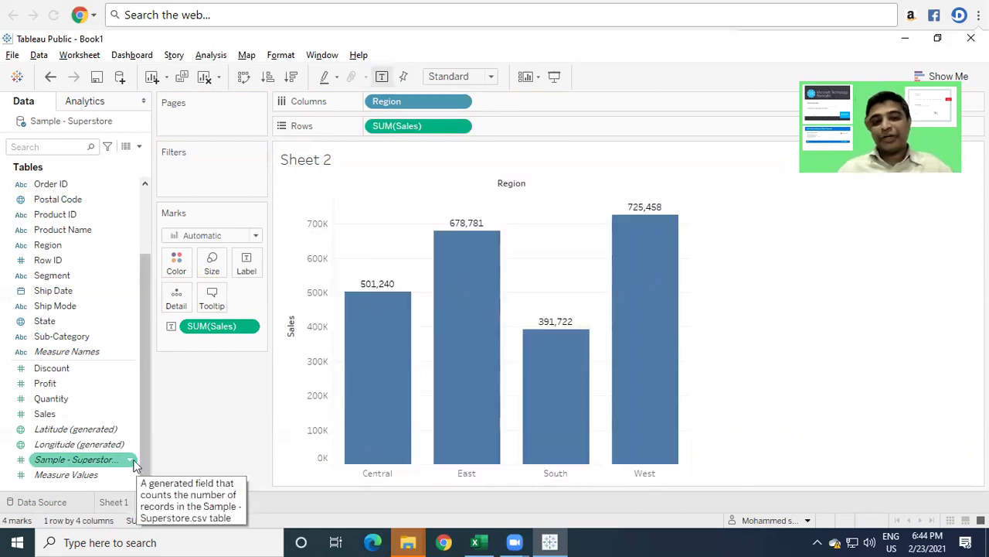
left_click(127, 476)
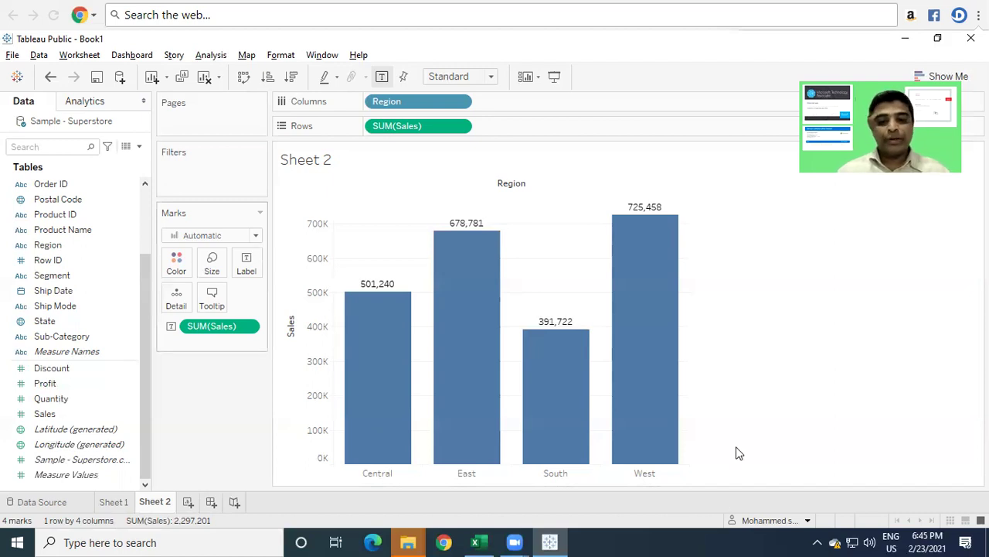
mouse_move(657, 434)
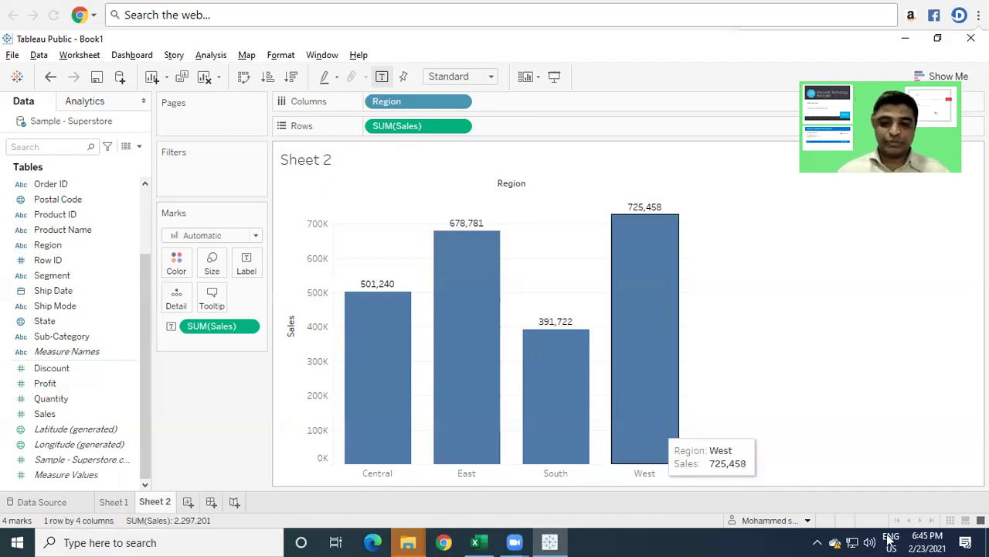